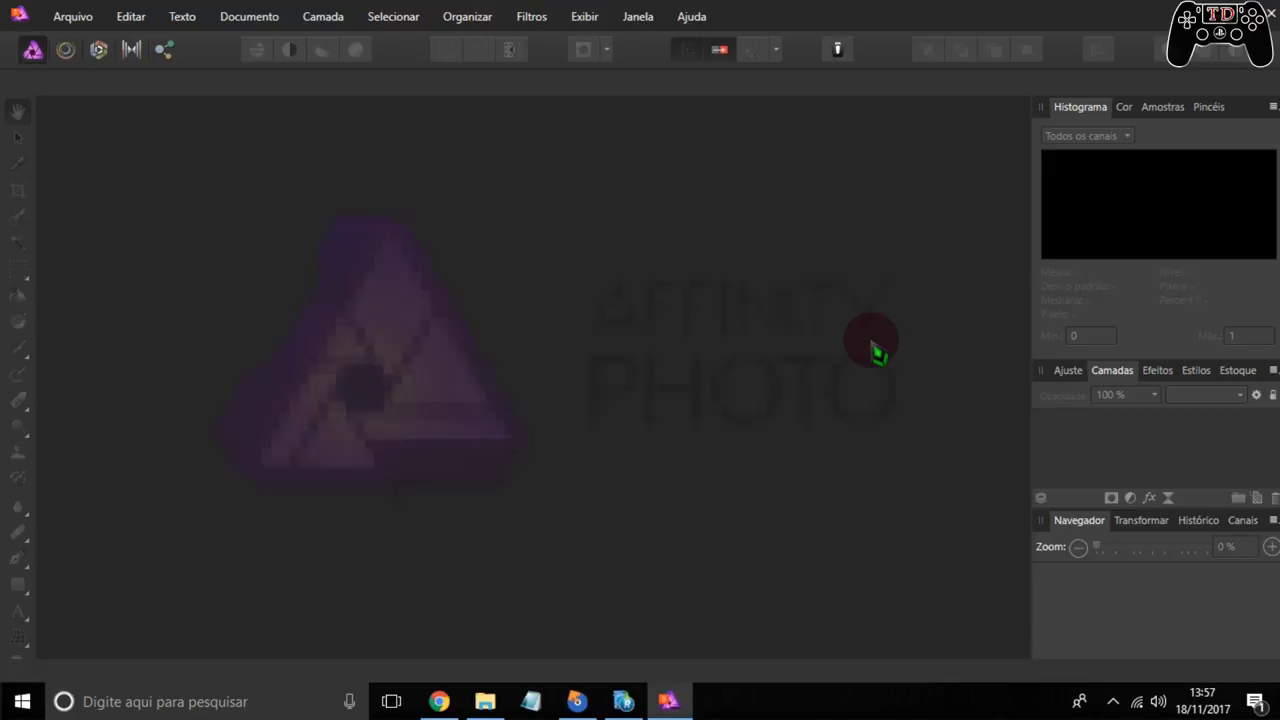
Open the 1280 × 720 px dark texture Fundo.jpg from the Desktop as the base document
click(72, 17)
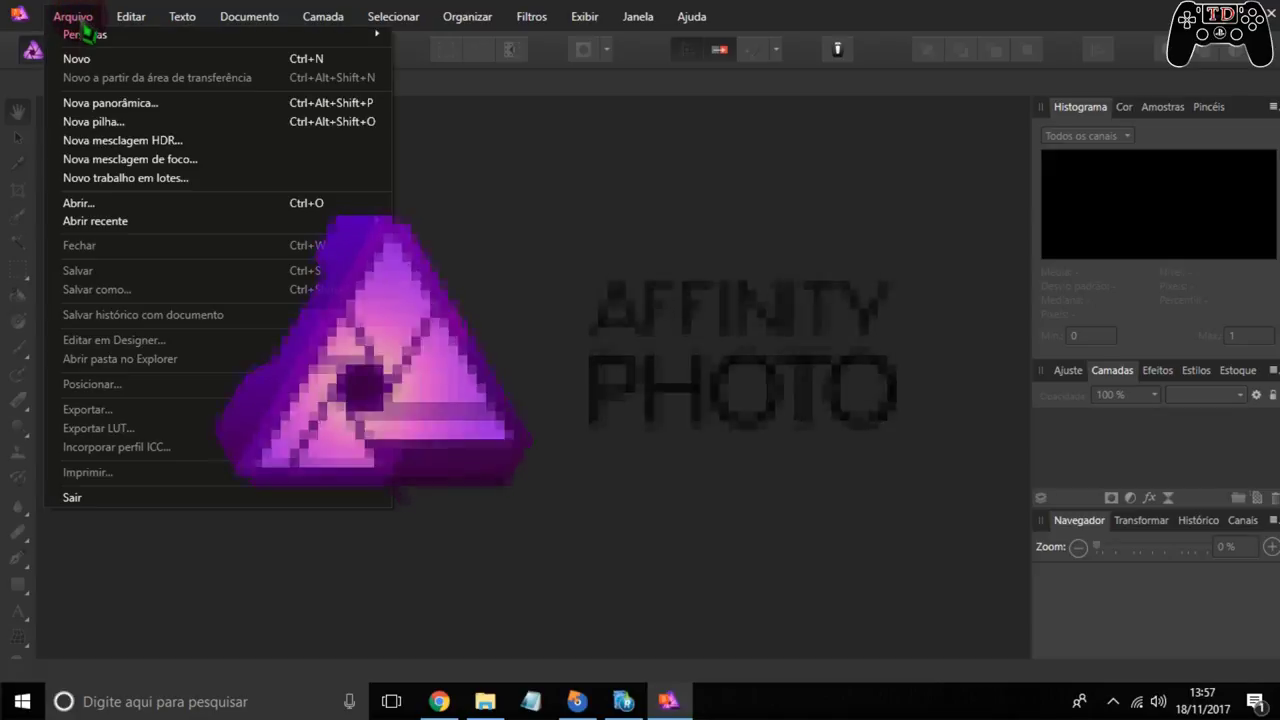
click(93, 204)
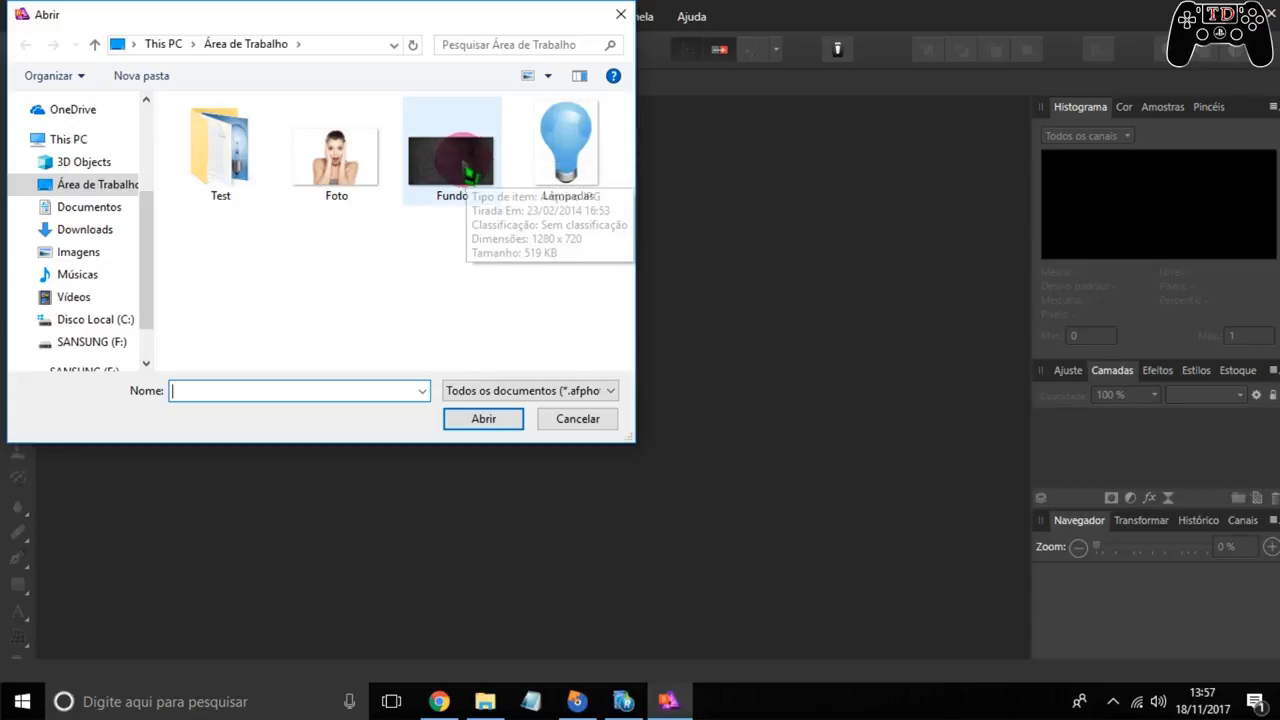
mouse_move(451, 160)
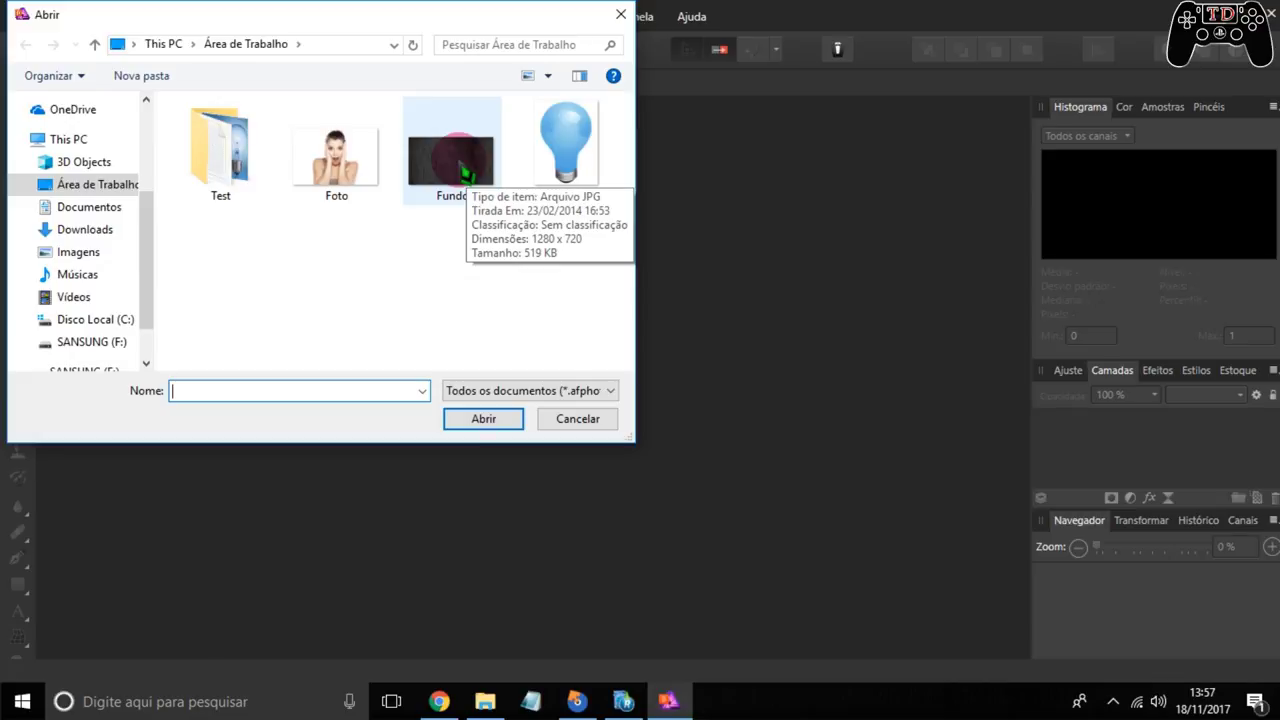
click(465, 172)
click(484, 418)
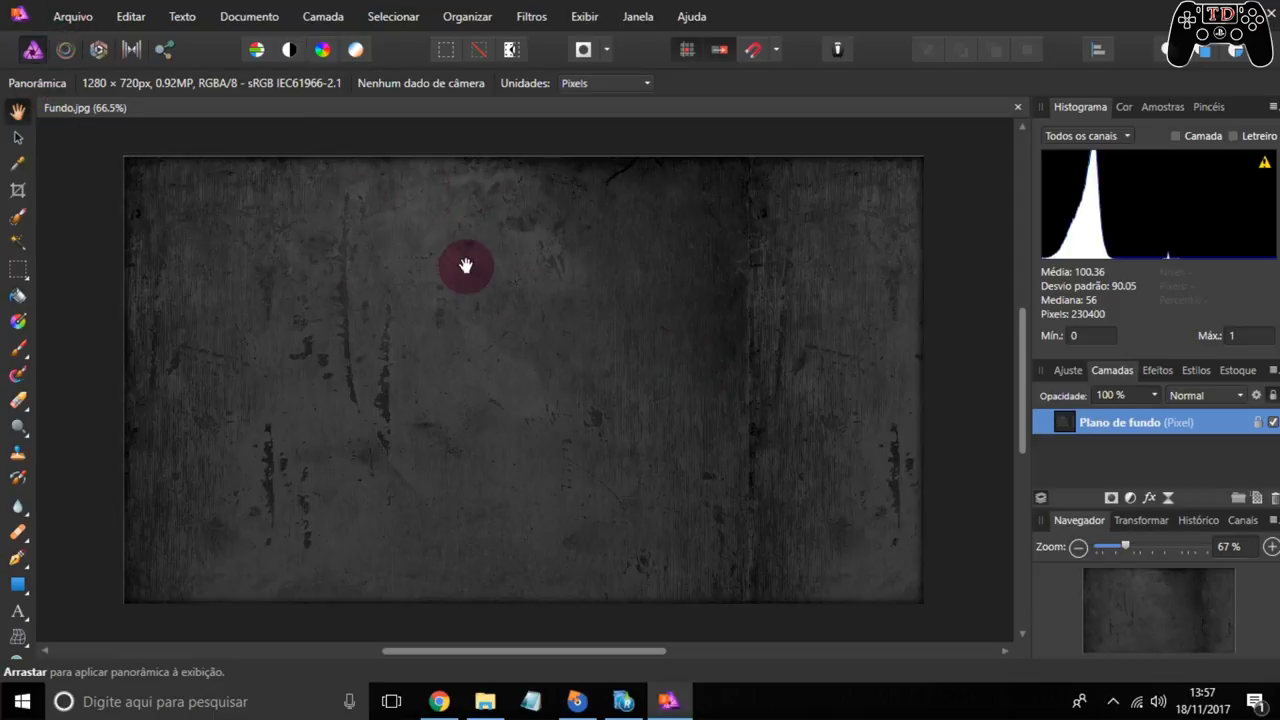
Place the Lâmpadas bulb image (768×1024 px) as a new layer above the background texture
click(72, 18)
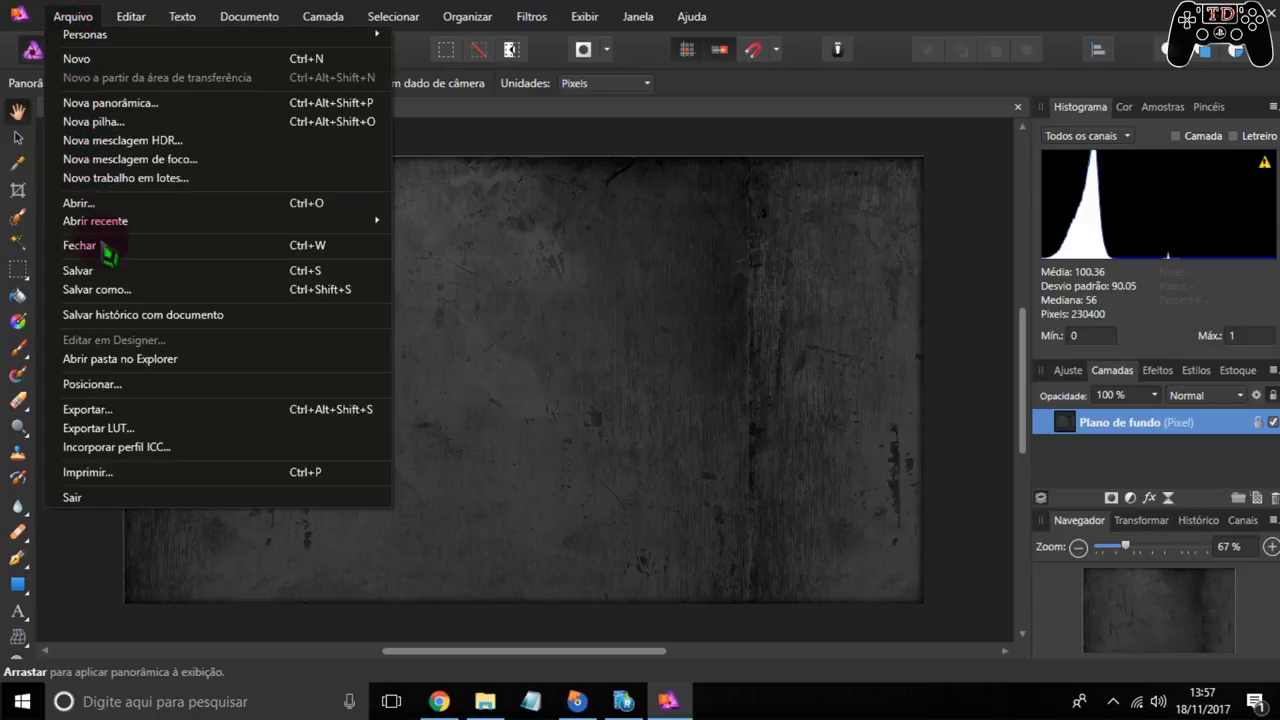
click(100, 274)
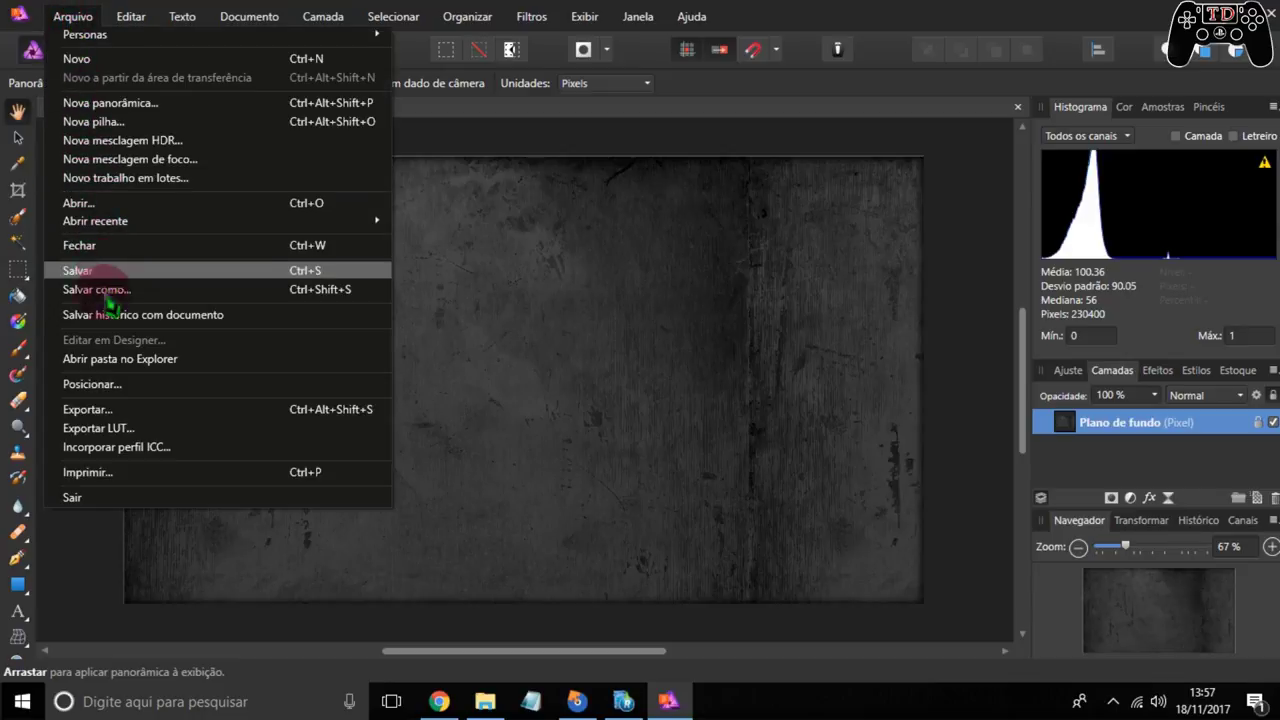
click(100, 388)
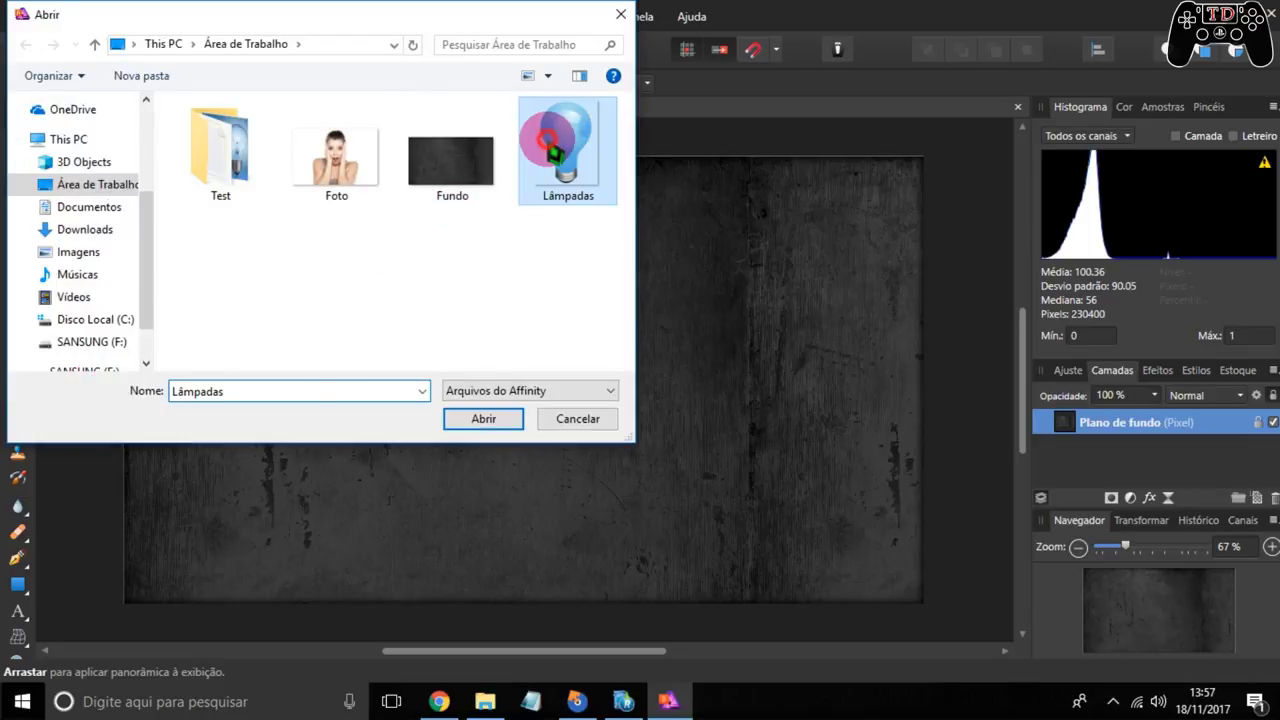
double_click(548, 142)
click(492, 430)
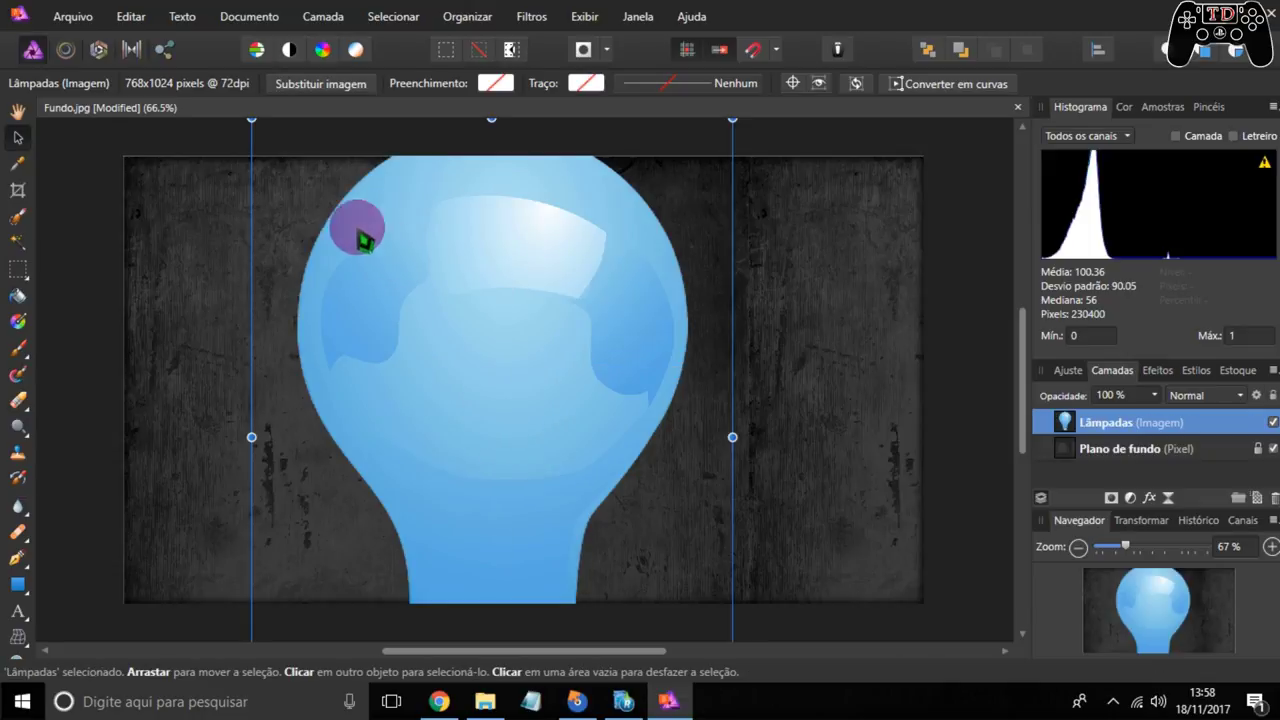
Resize the Lâmpadas bulb to about 540 × 720 px and centre it on the canvas
drag(251, 120, 409, 271)
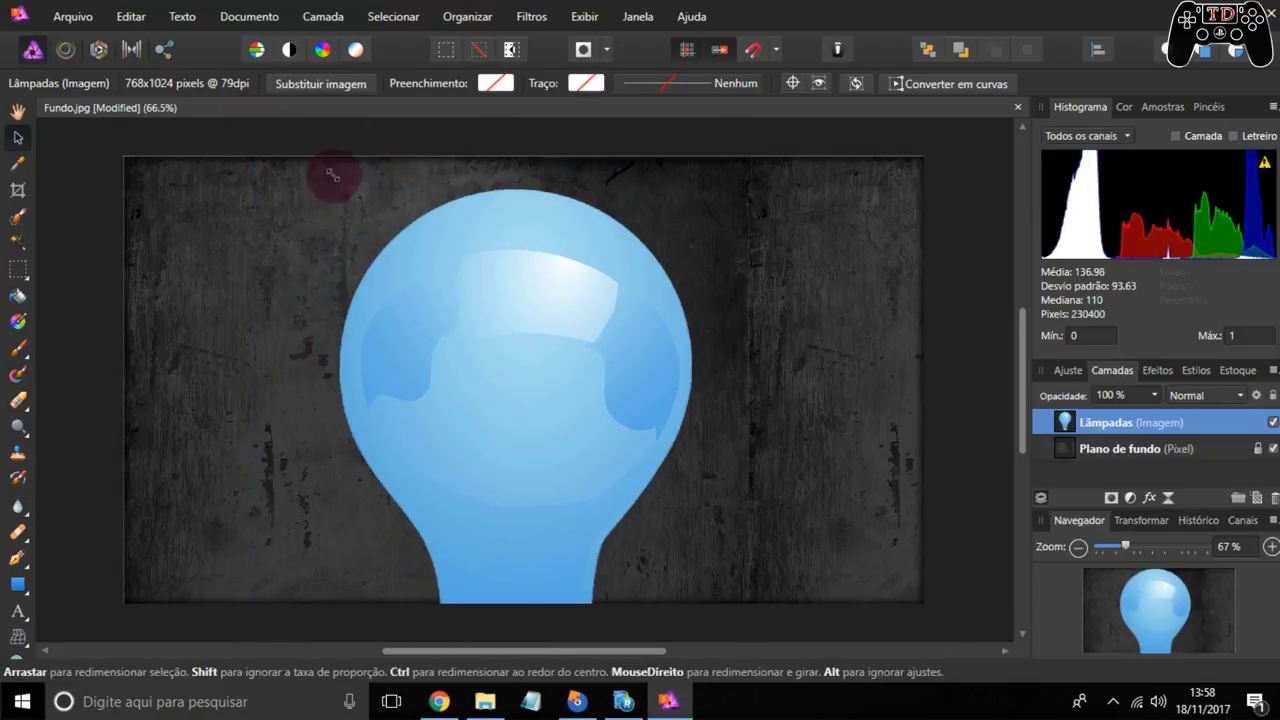
drag(543, 388, 510, 272)
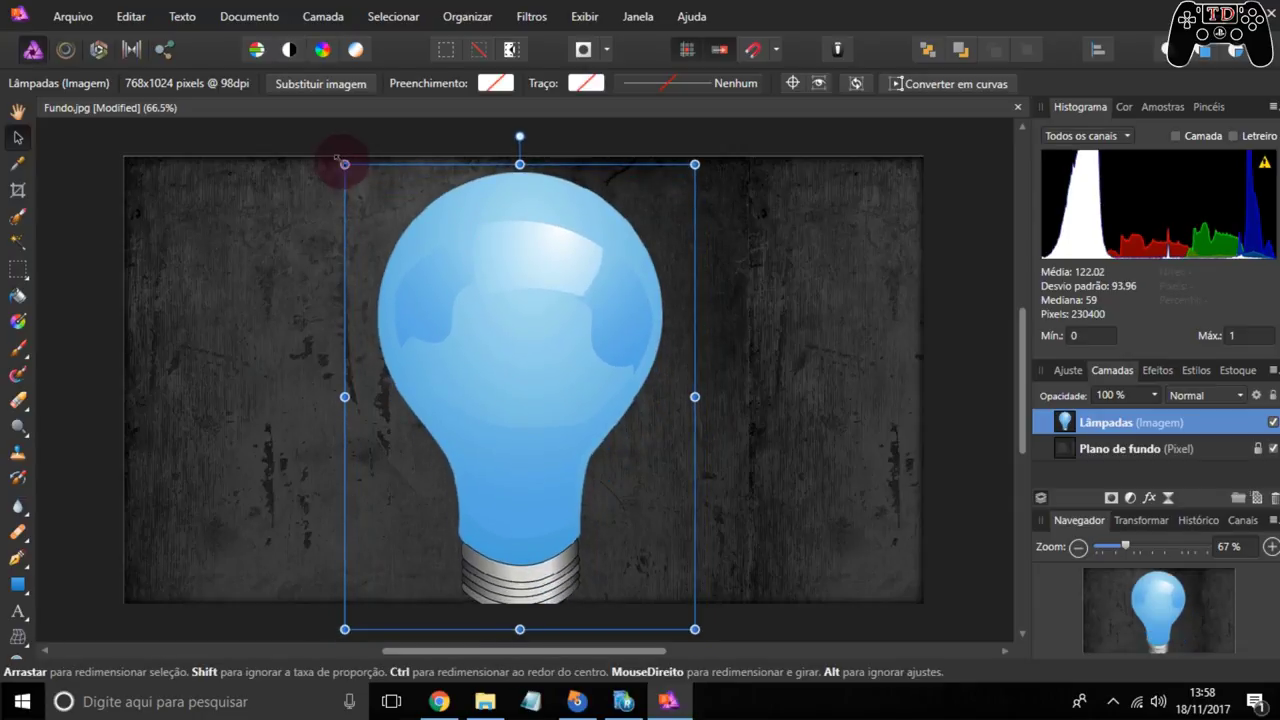
drag(344, 166, 363, 191)
drag(500, 329, 500, 309)
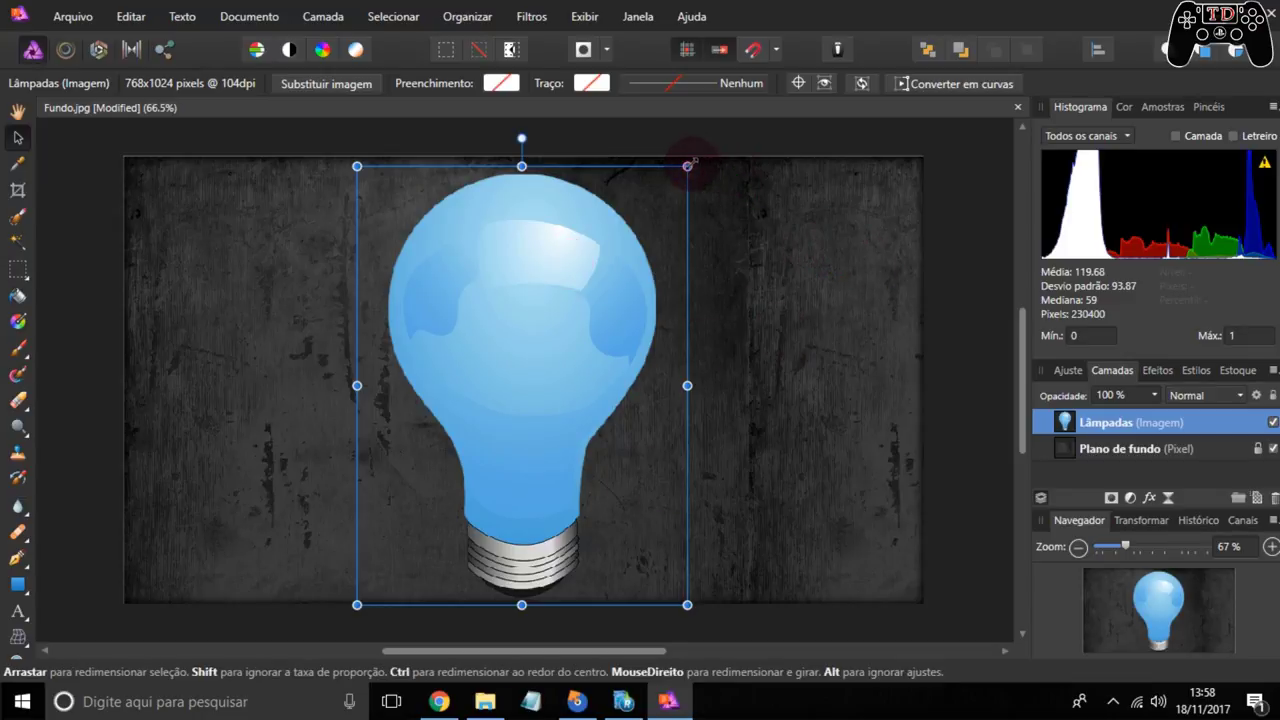
drag(687, 166, 692, 166)
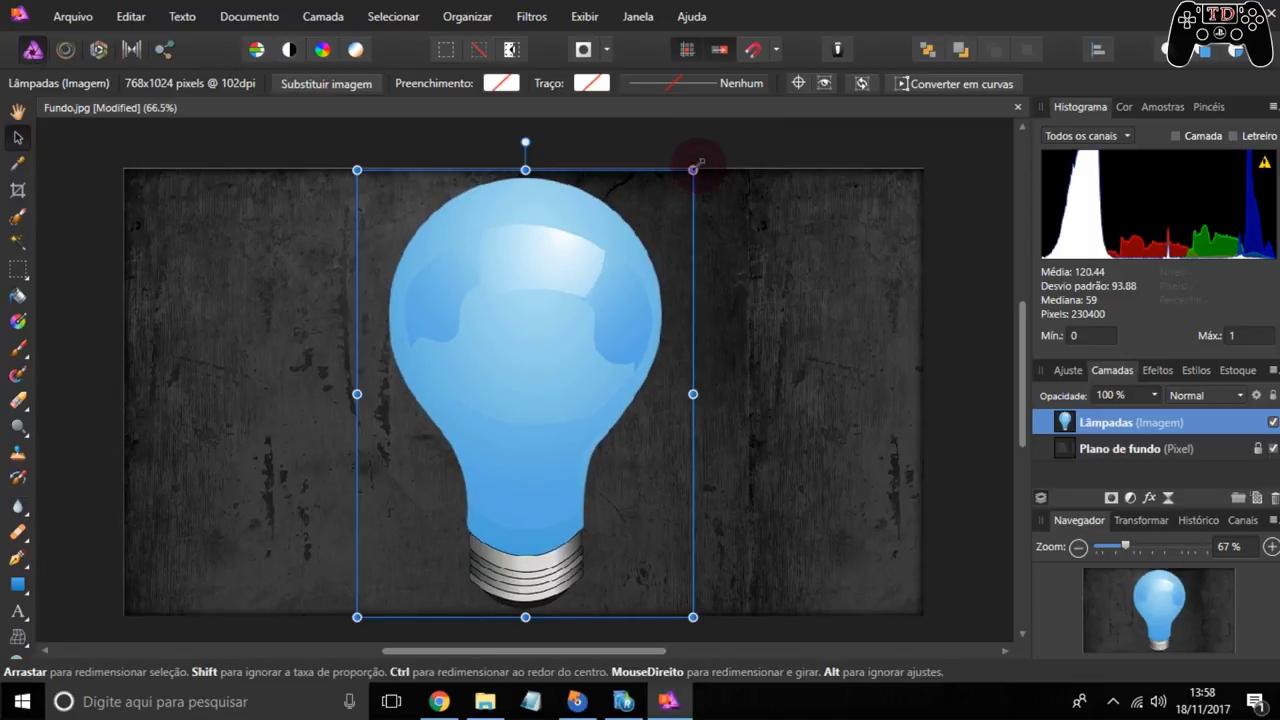
drag(586, 277, 575, 283)
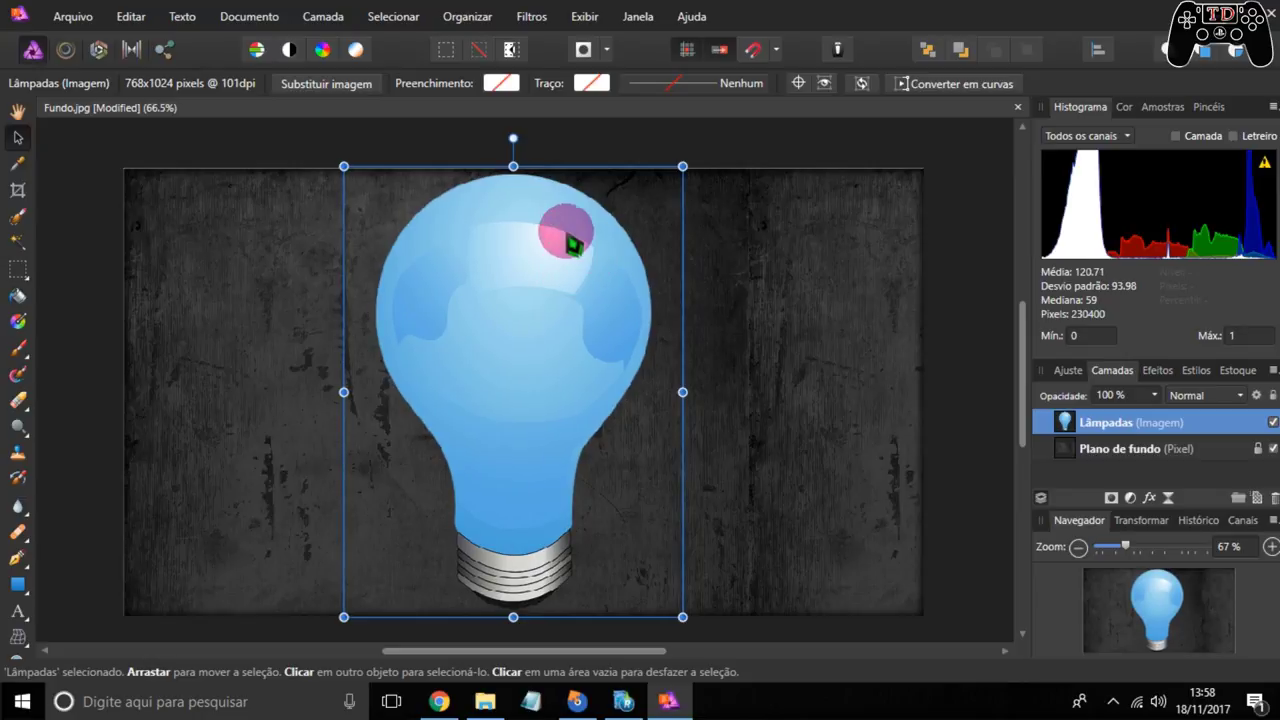
Rasterize the Lâmpadas bulb layer and attach a mask layer to it
right_click(550, 268)
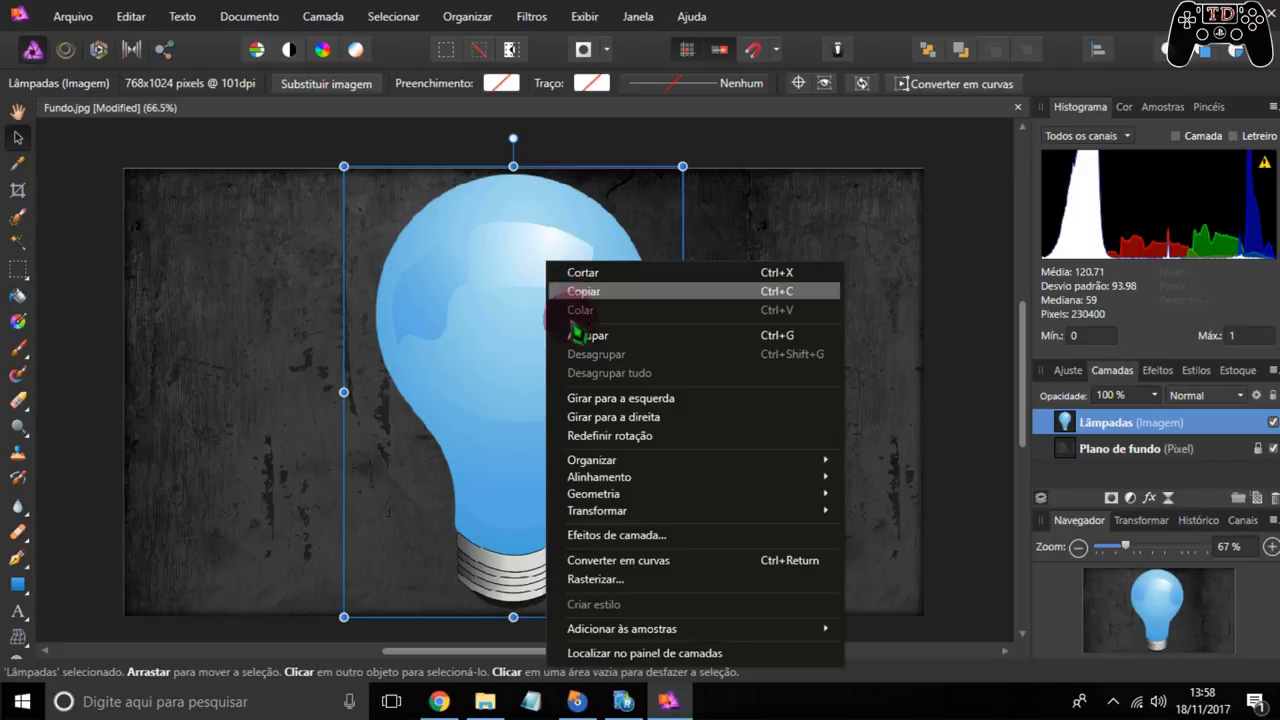
click(590, 582)
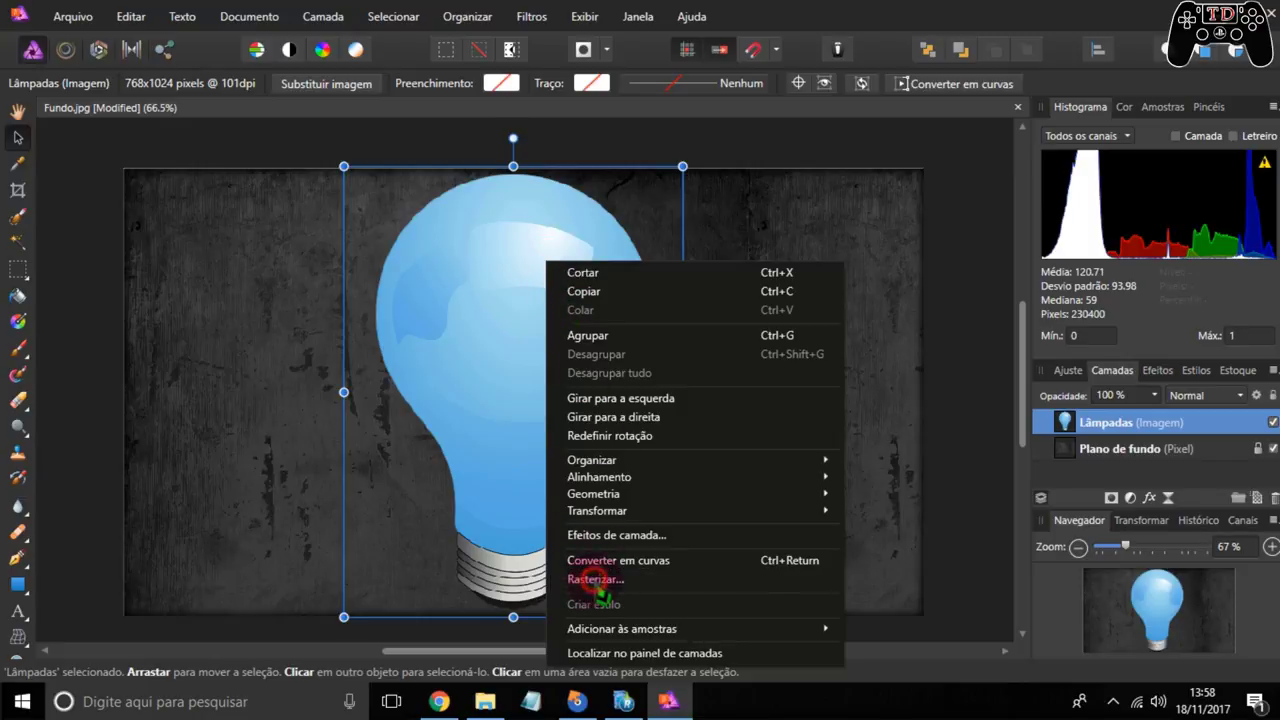
click(598, 580)
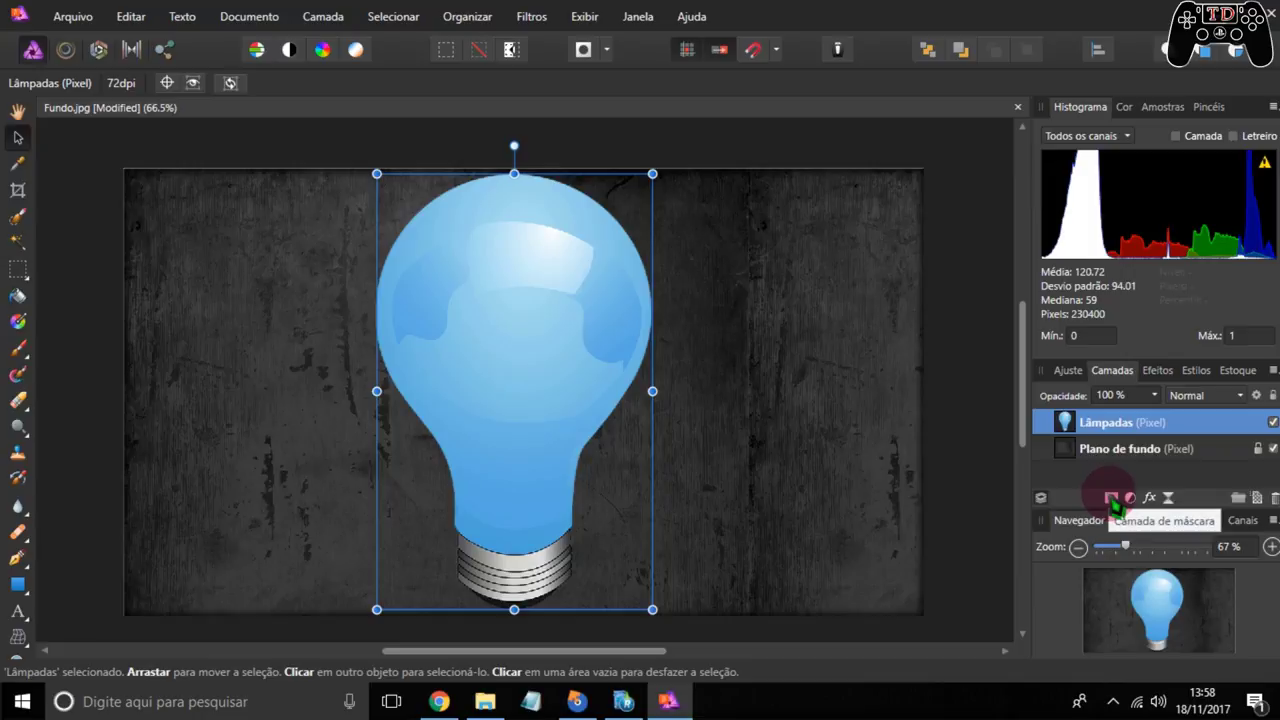
click(1111, 498)
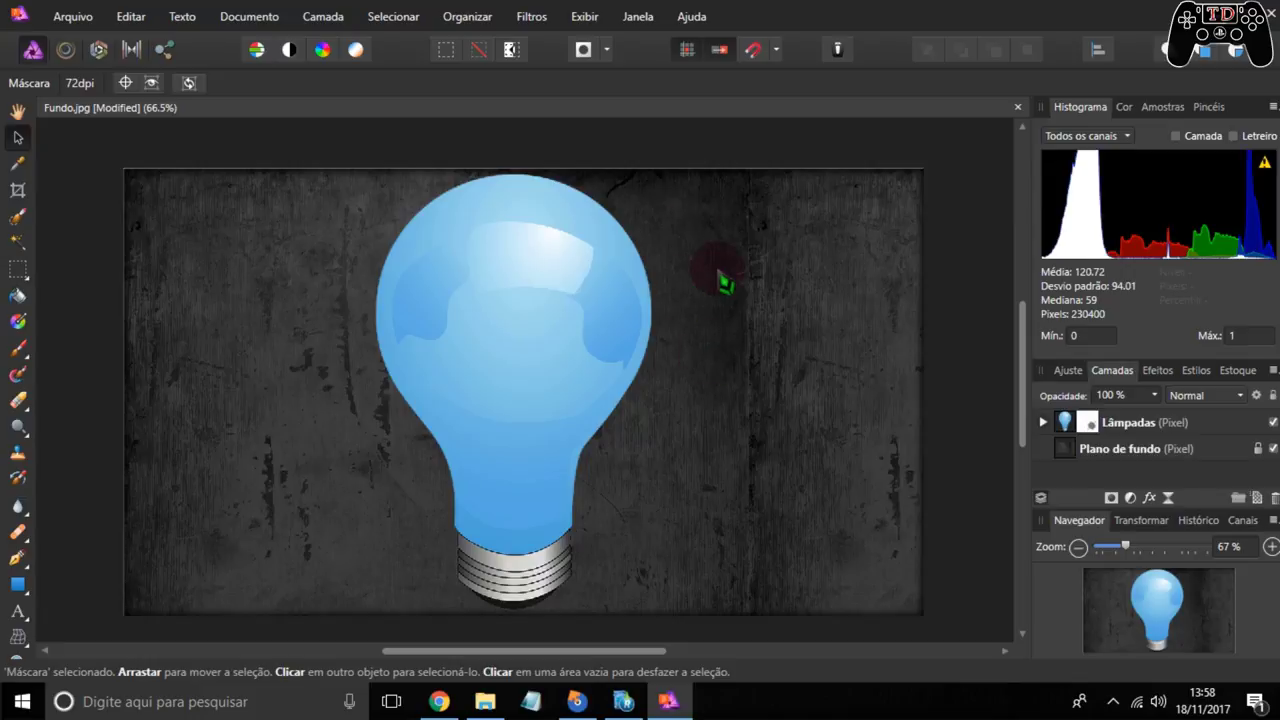
Place the Foto portrait (800×532 px) as a new layer above the bulb
click(85, 18)
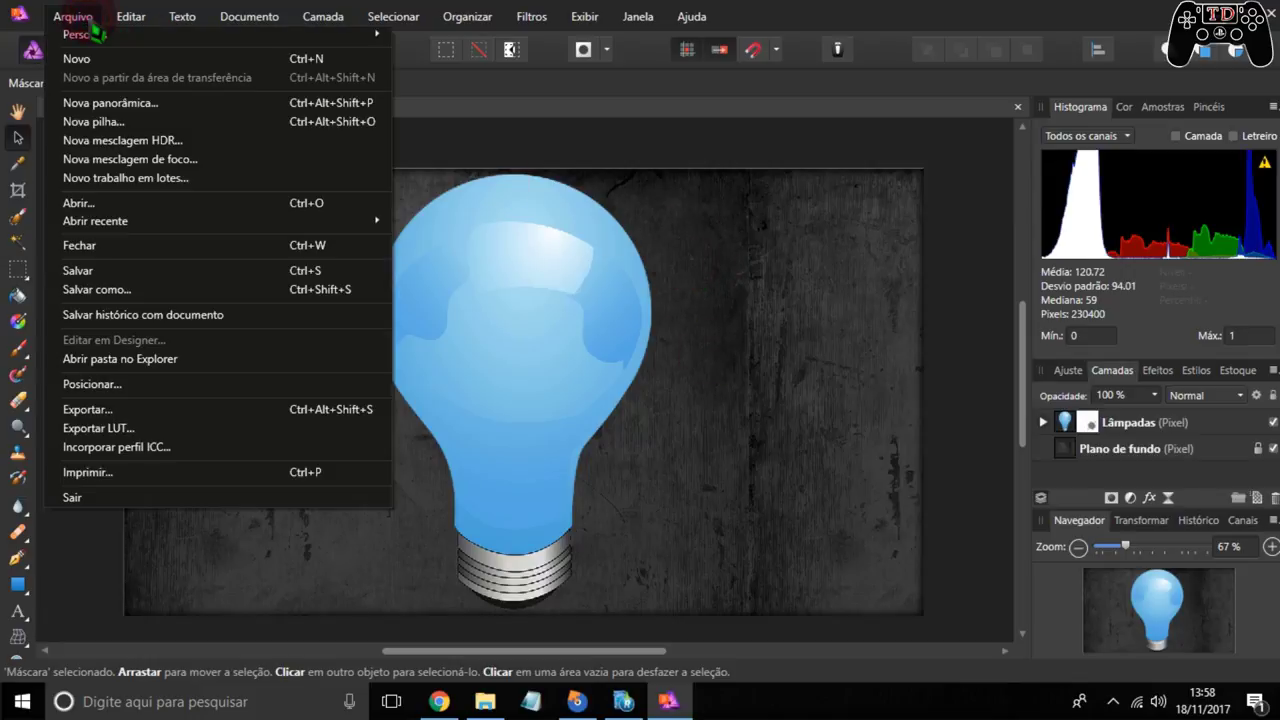
click(105, 387)
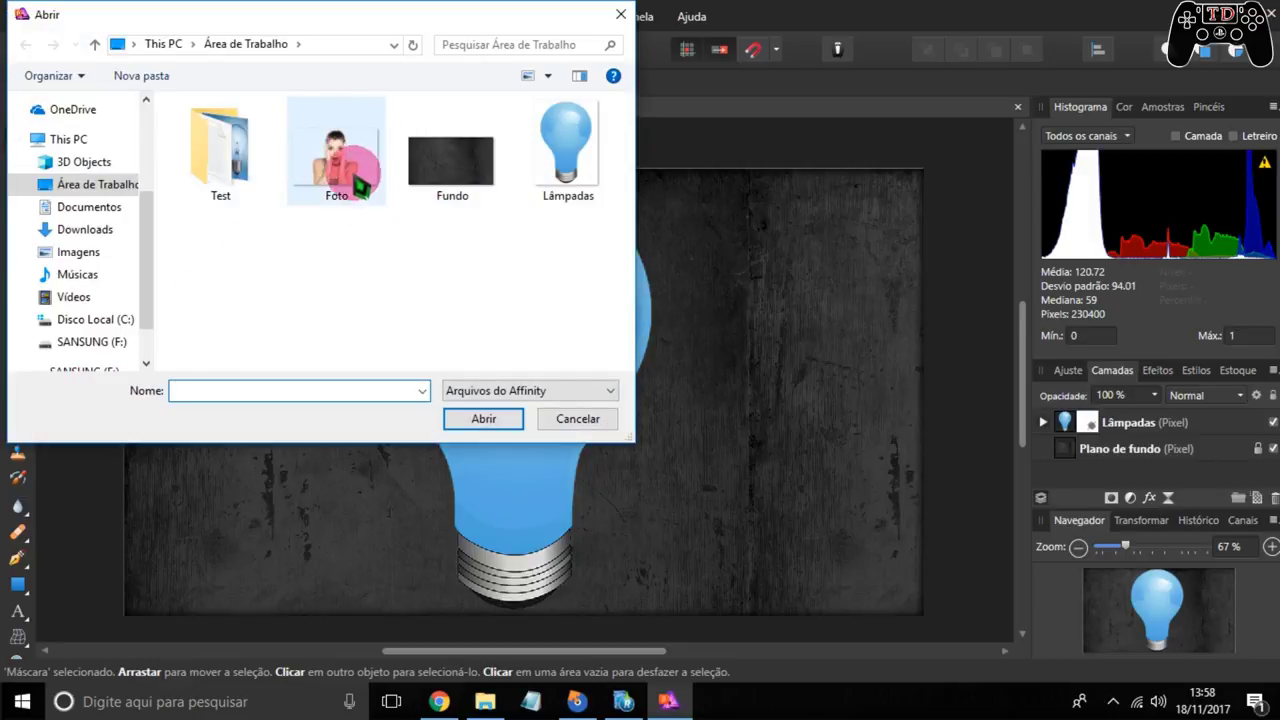
double_click(340, 160)
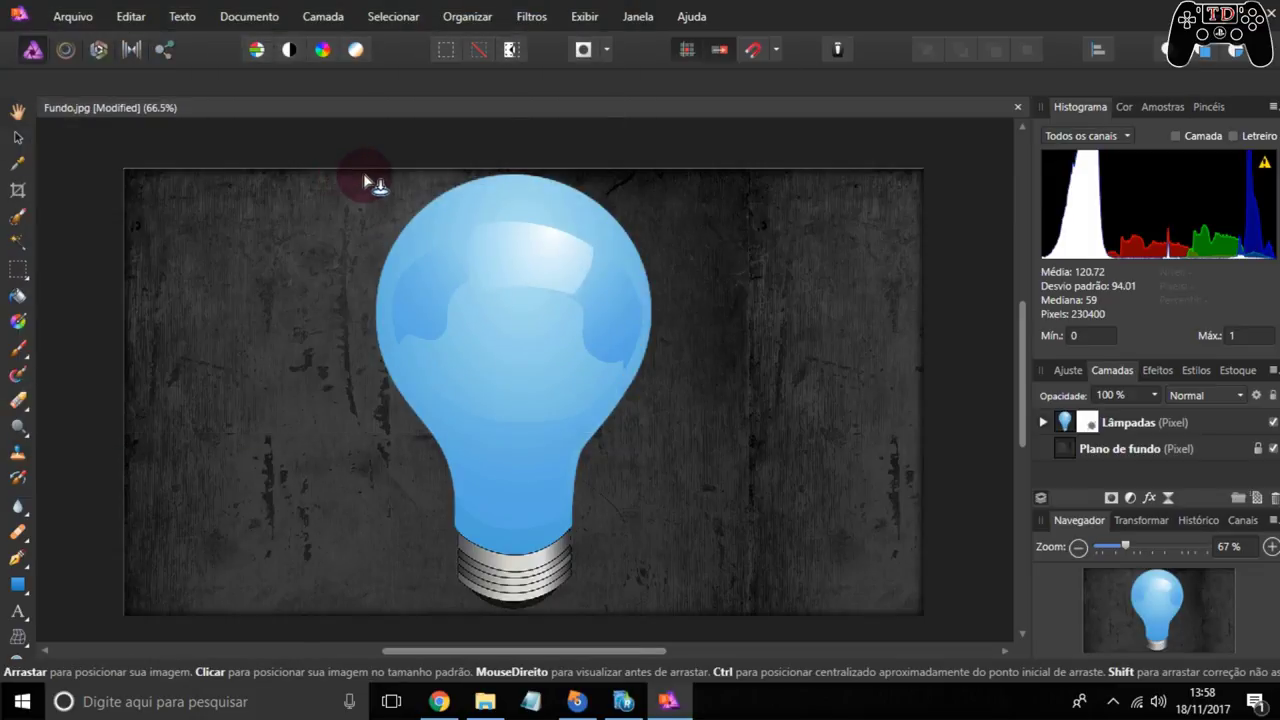
click(503, 466)
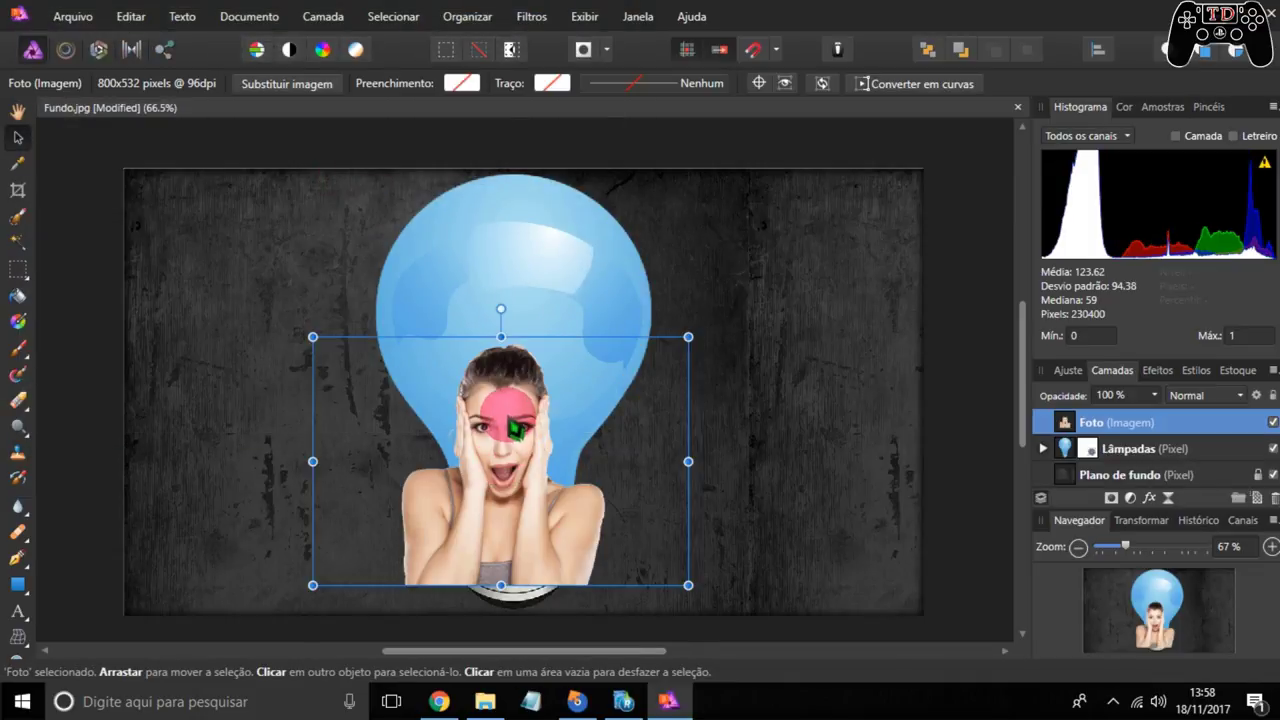
Enlarge the Foto portrait and reposition it so the woman's head sits inside the bulb's glass
drag(513, 428, 515, 272)
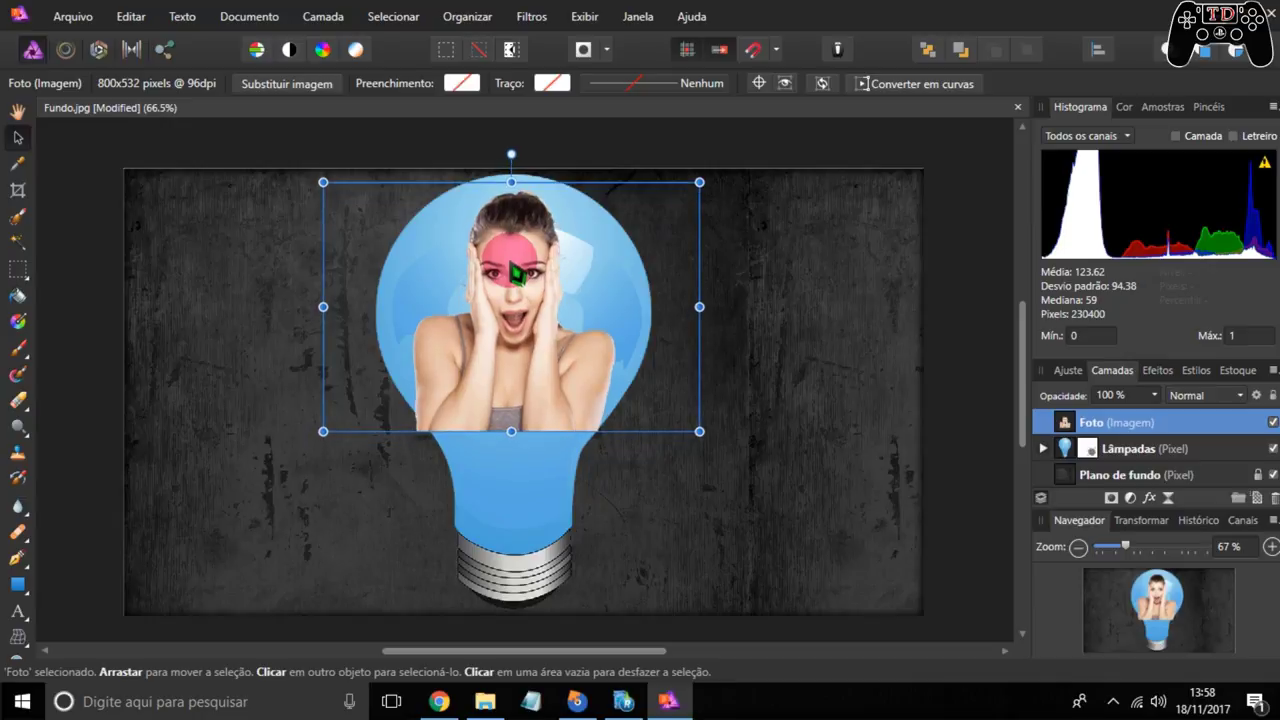
drag(699, 431, 769, 477)
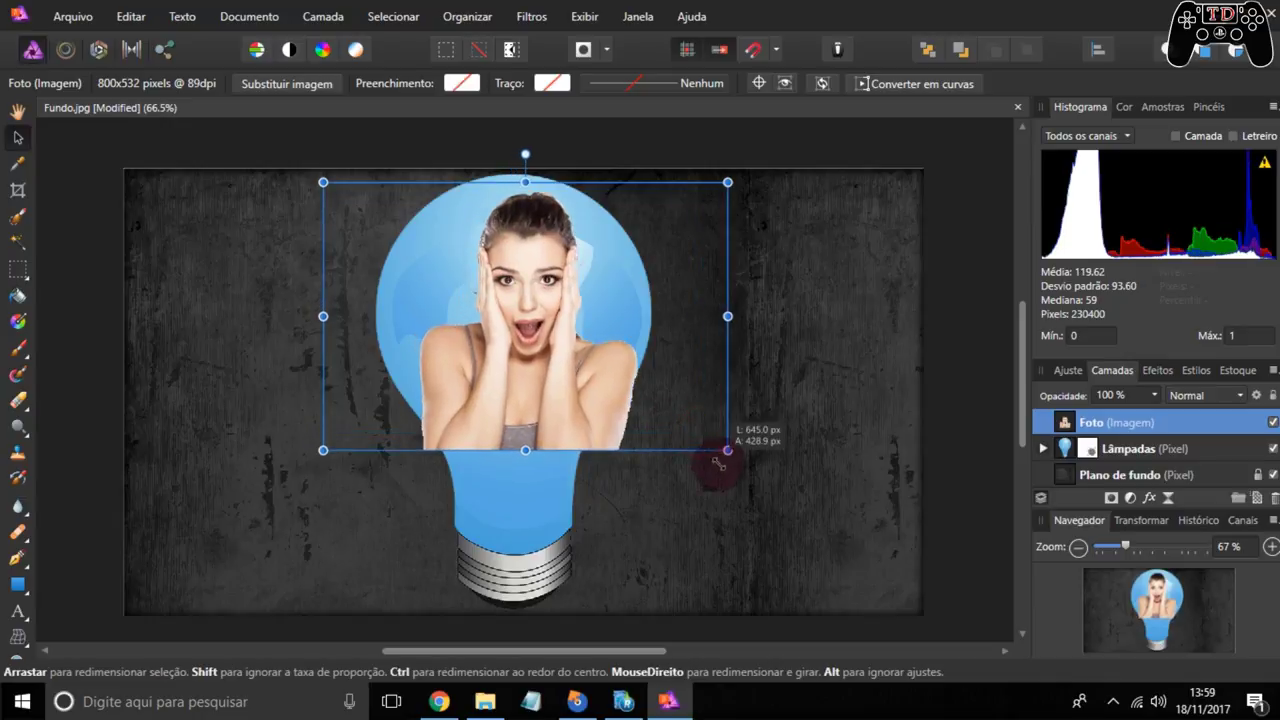
drag(545, 360, 514, 362)
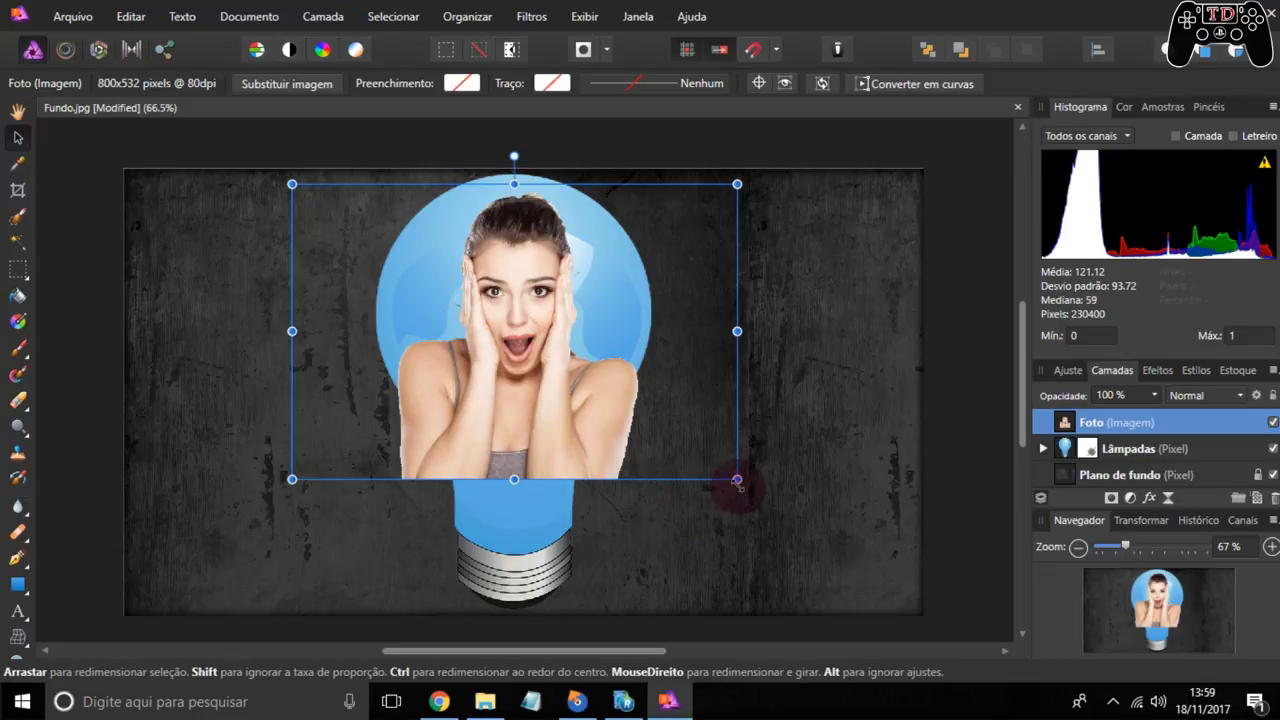
drag(737, 480, 805, 524)
mouse_move(543, 458)
mouse_down()
mouse_move(518, 477)
mouse_move(508, 428)
mouse_up()
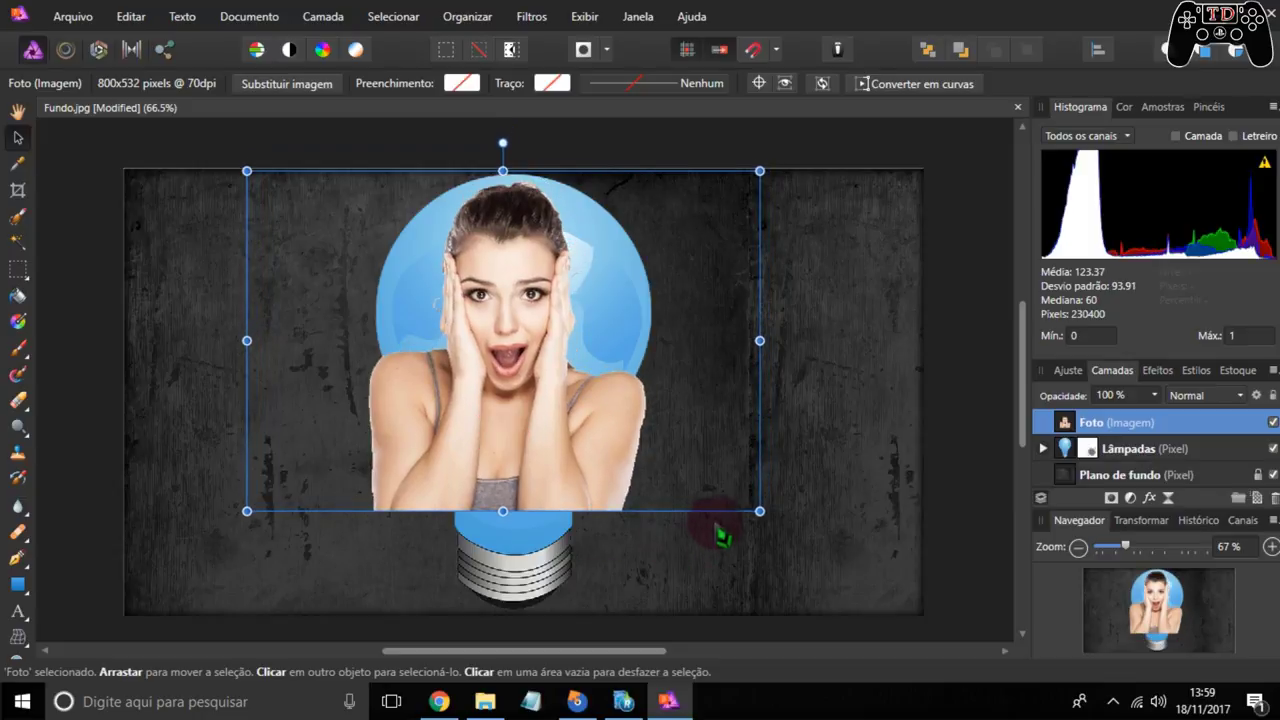
drag(760, 510, 825, 556)
drag(554, 338, 526, 338)
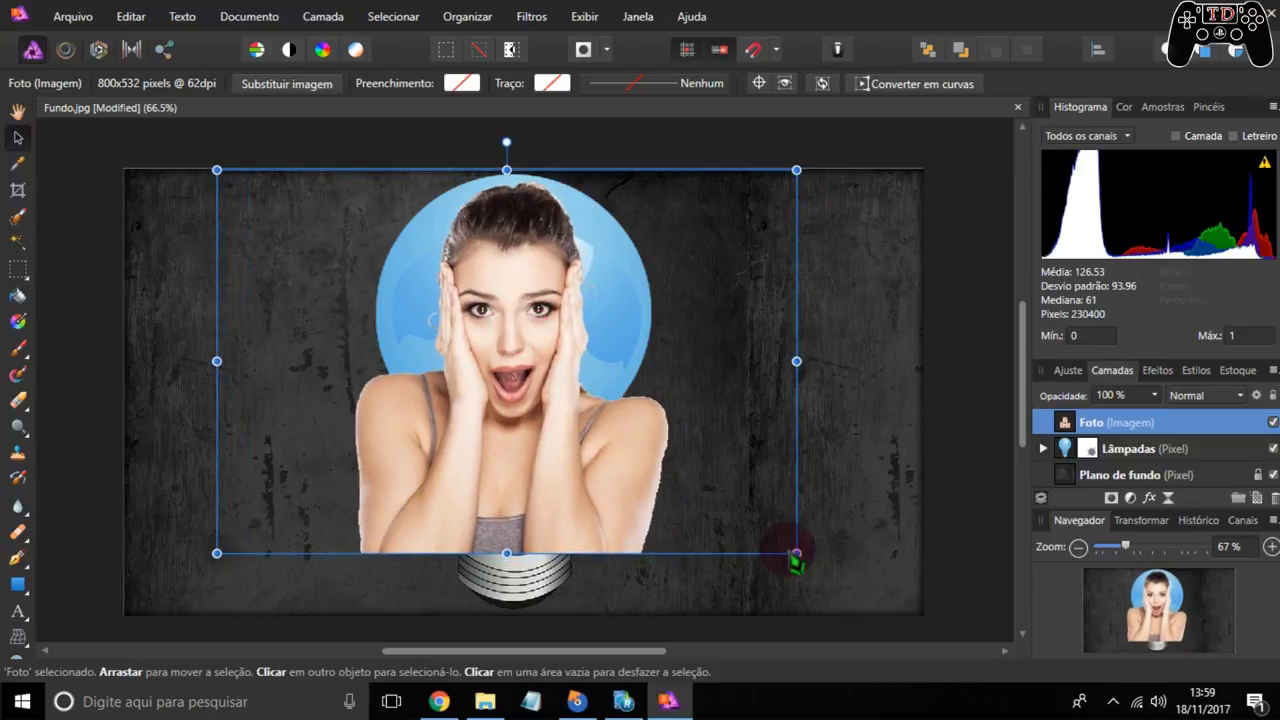
drag(796, 553, 843, 568)
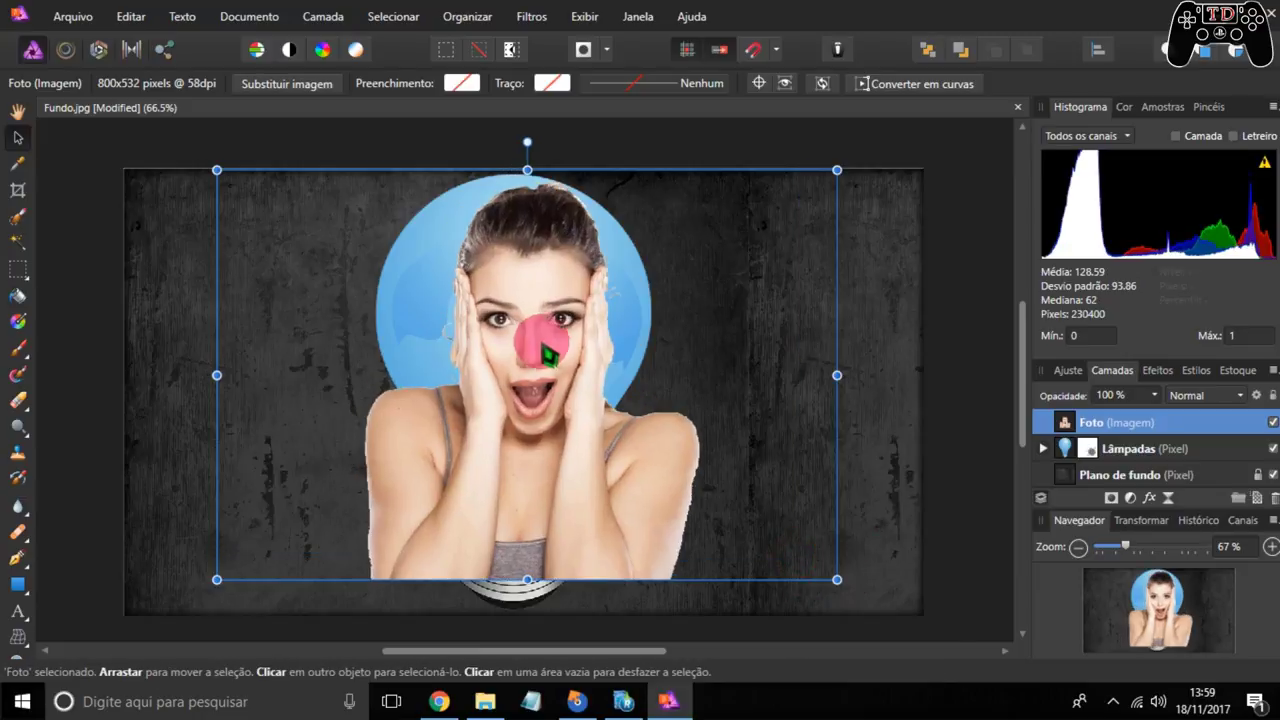
drag(541, 333, 525, 306)
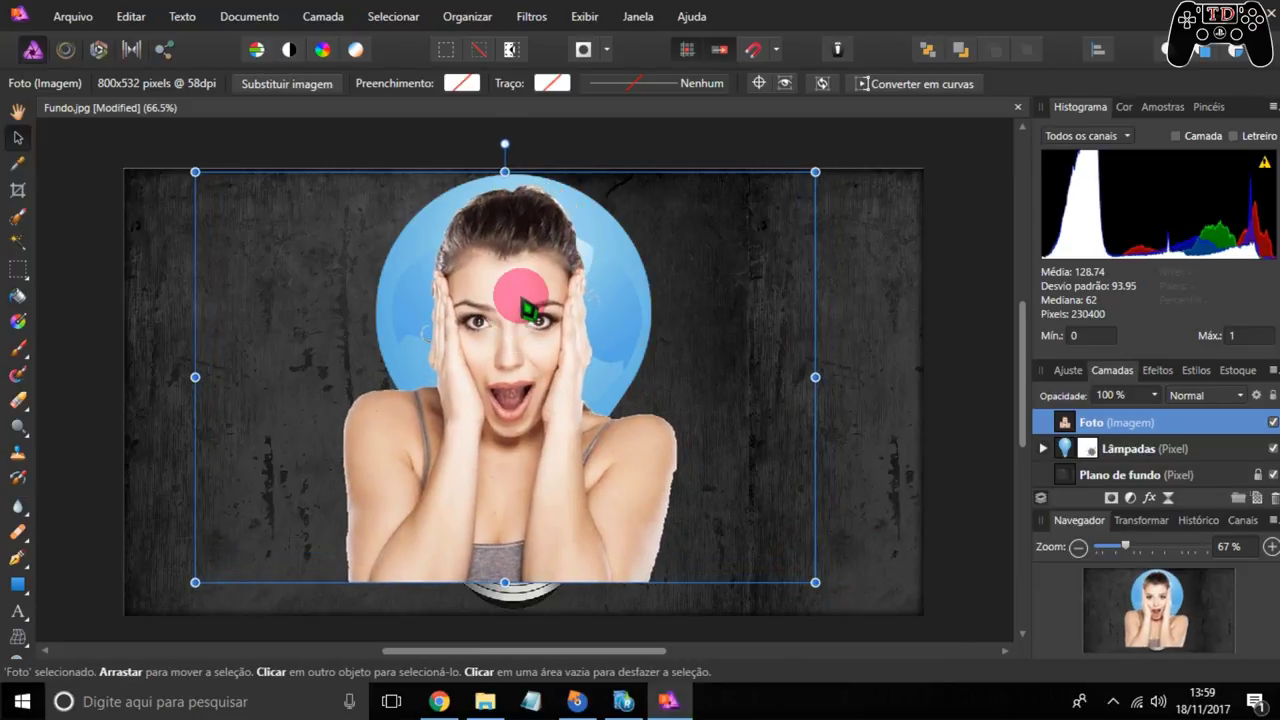
Rasterize the Foto layer into a pixel layer and attach a mask to it
right_click(525, 310)
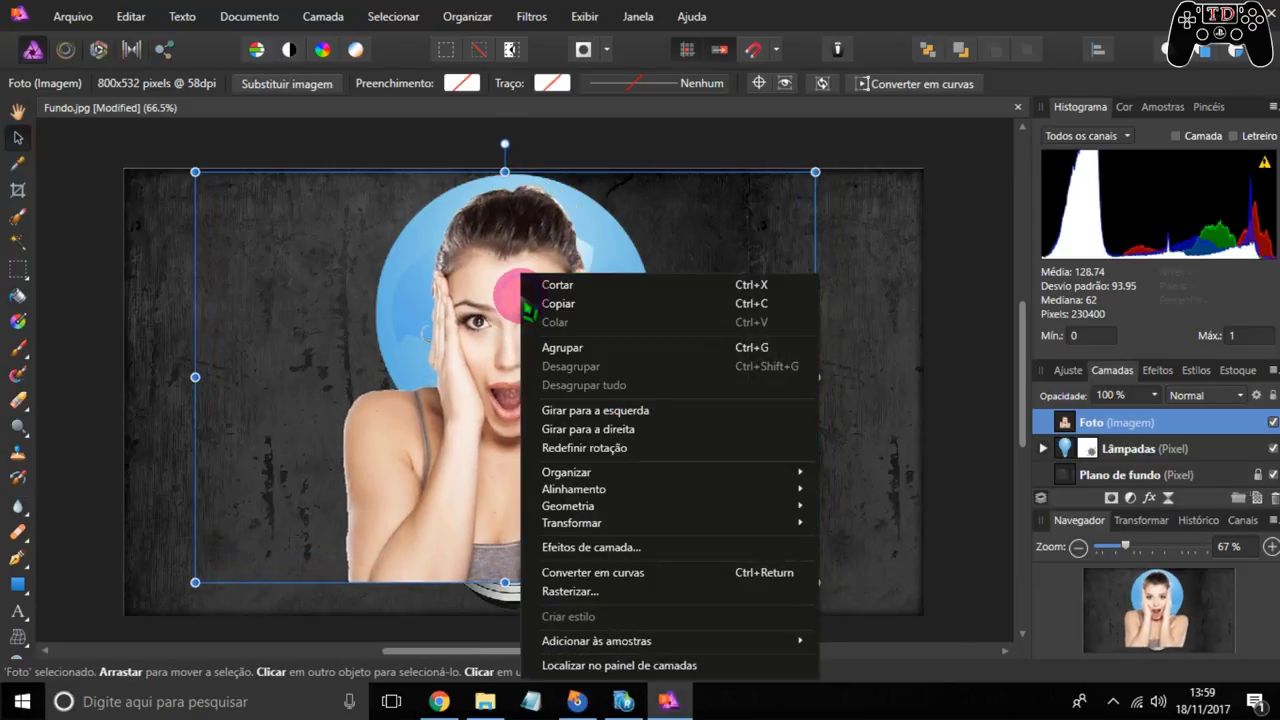
click(600, 591)
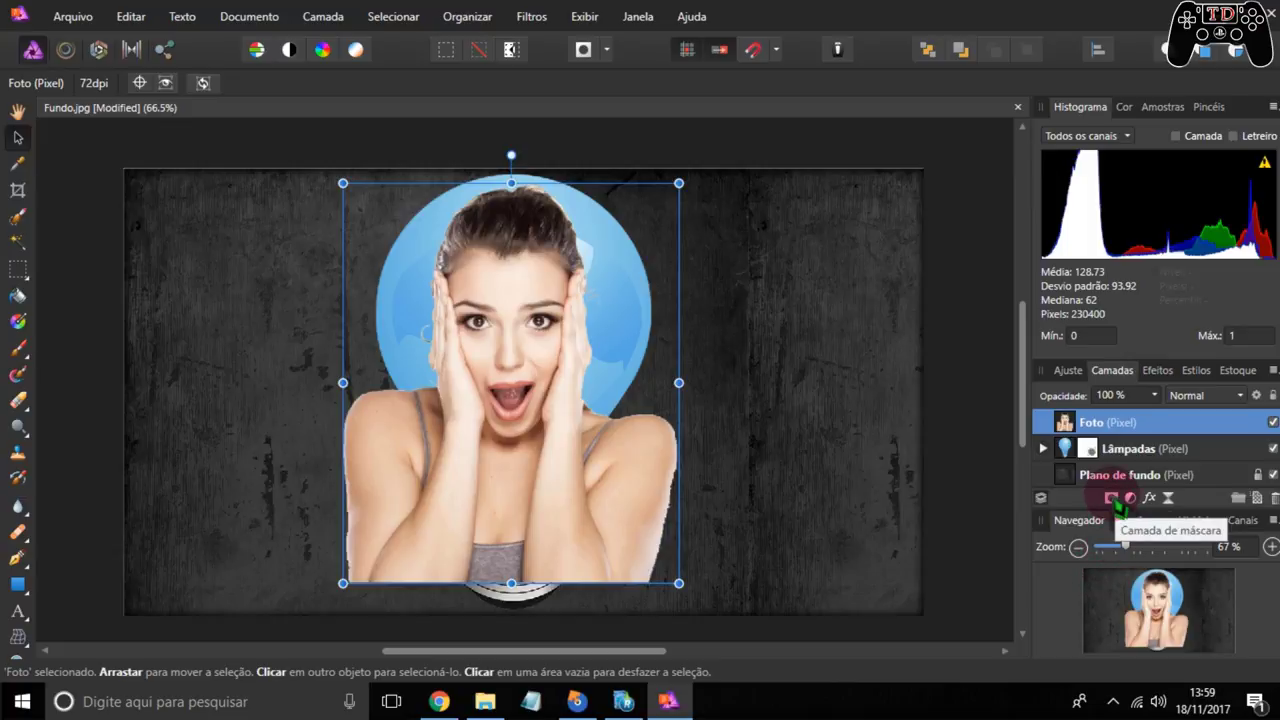
click(1111, 497)
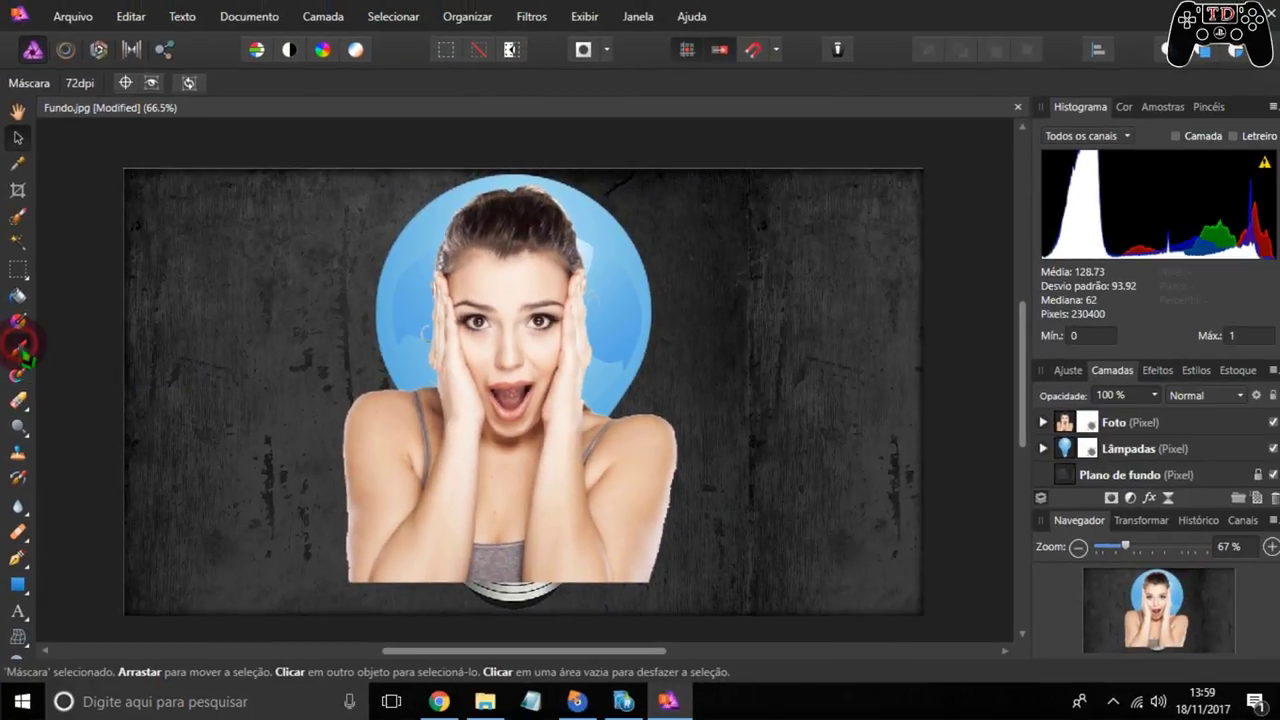
Set the Paint Brush to 0% hardness and 271 px width
click(18, 346)
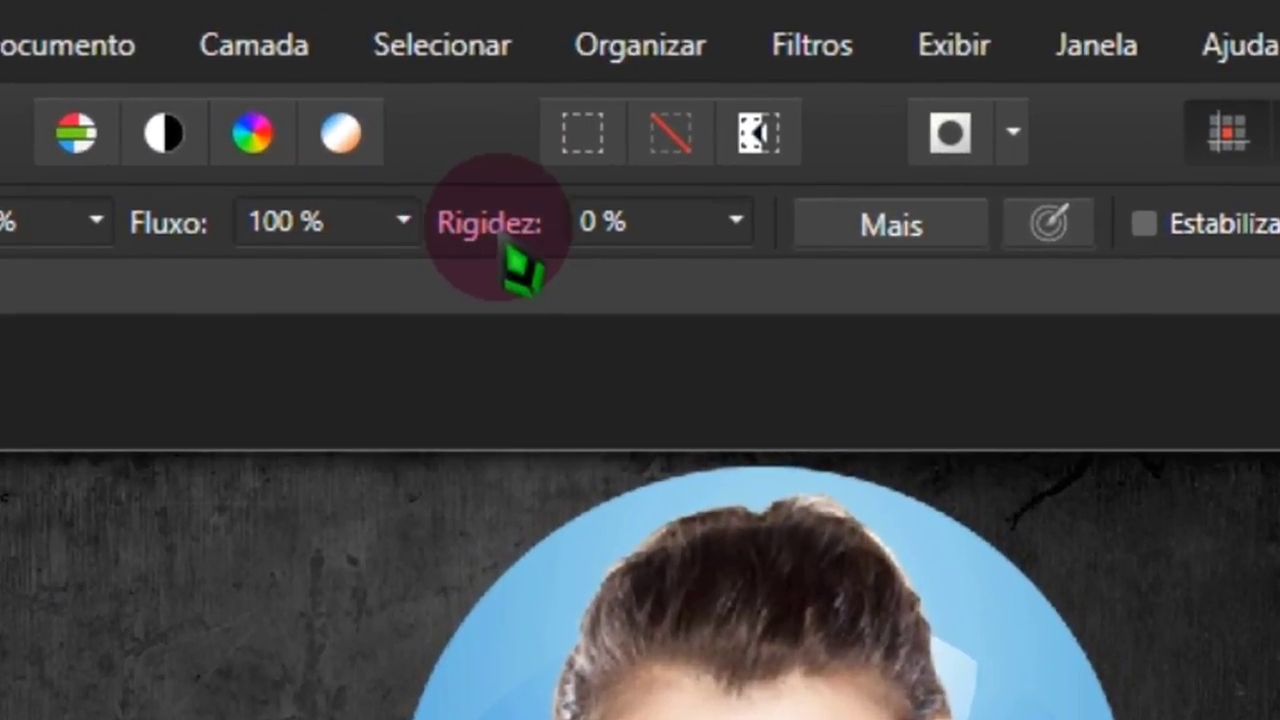
click(737, 222)
mouse_move(743, 274)
mouse_down()
mouse_move(915, 274)
mouse_move(746, 272)
mouse_up()
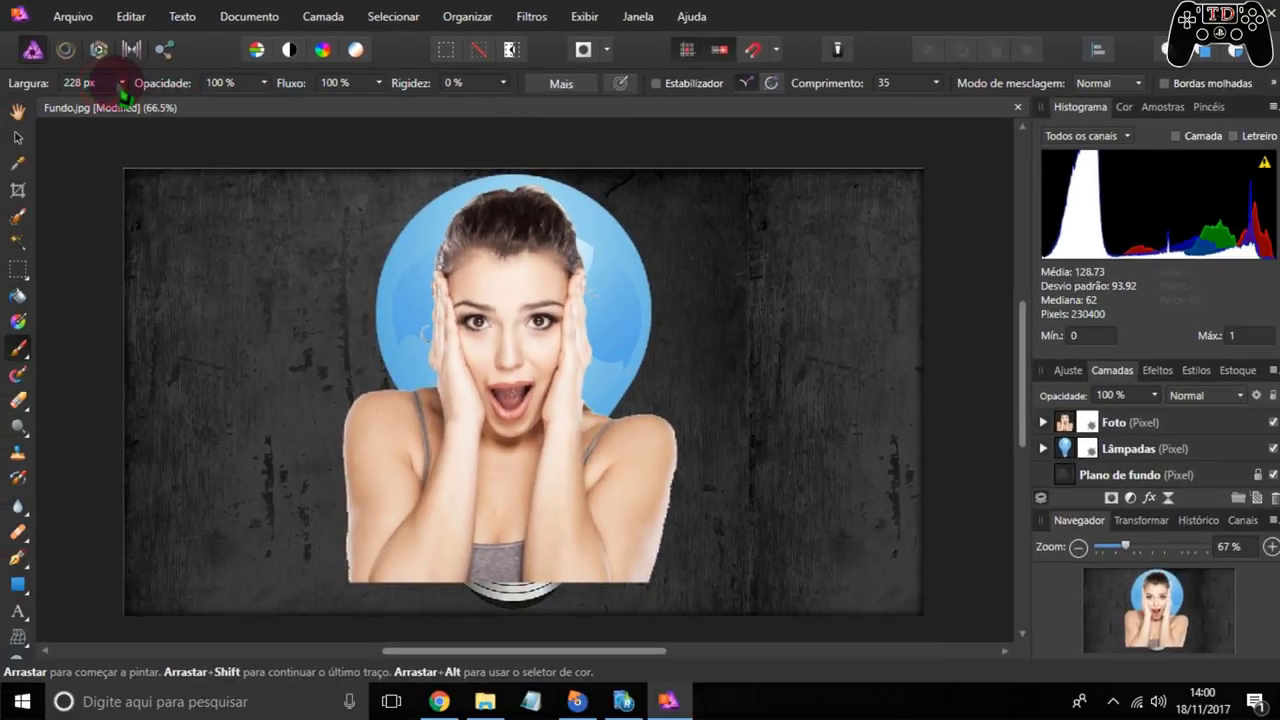
click(118, 84)
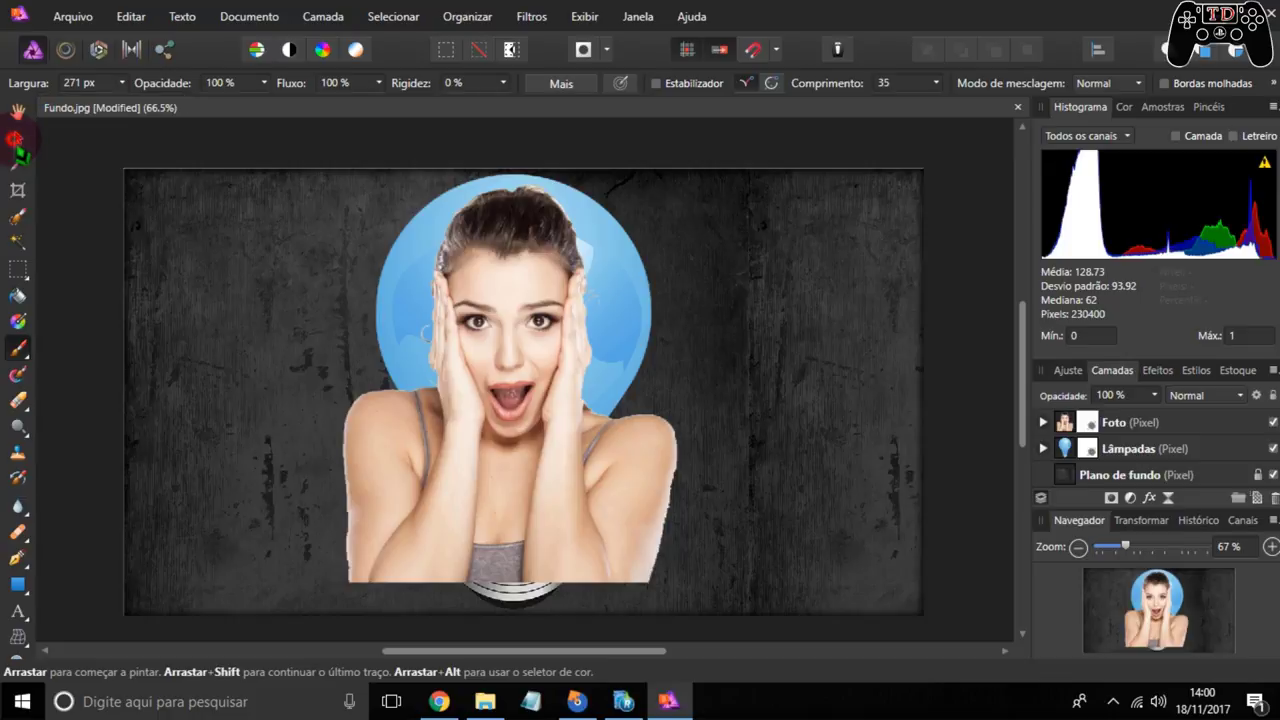
click(18, 140)
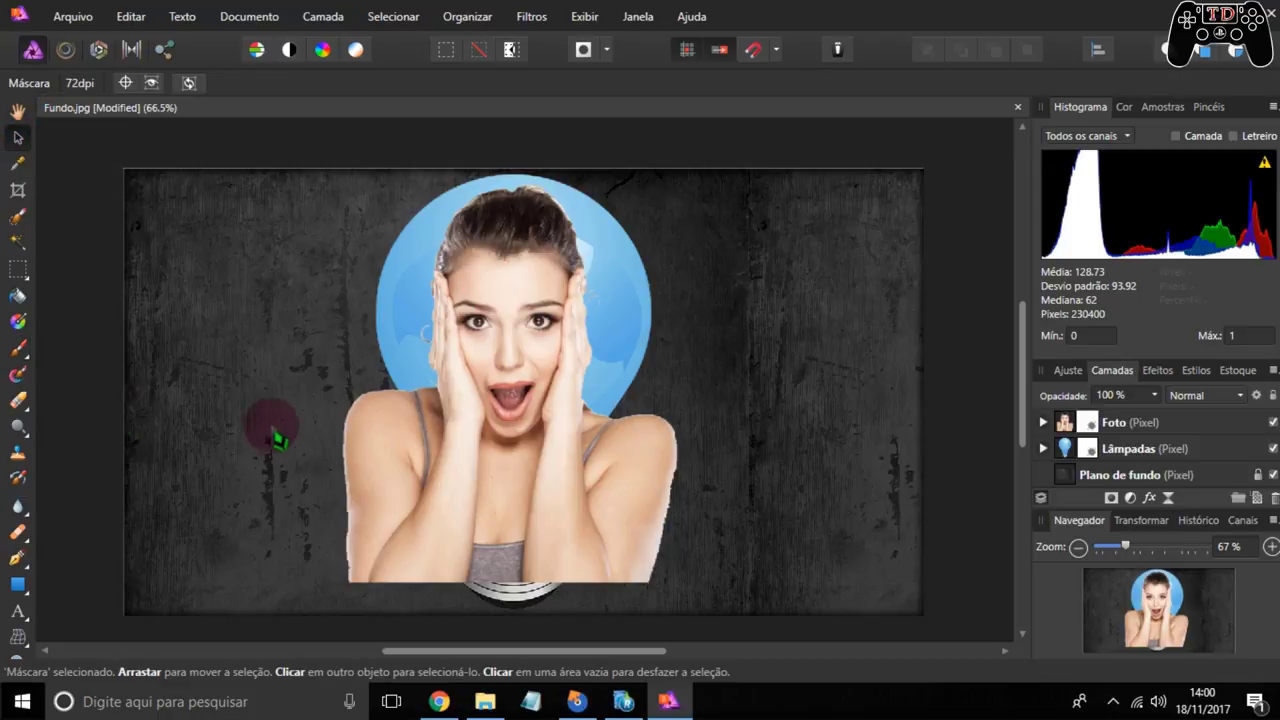
Paint on the Foto mask to hide the shoulders, arms and edges outside the bulb outline
click(22, 352)
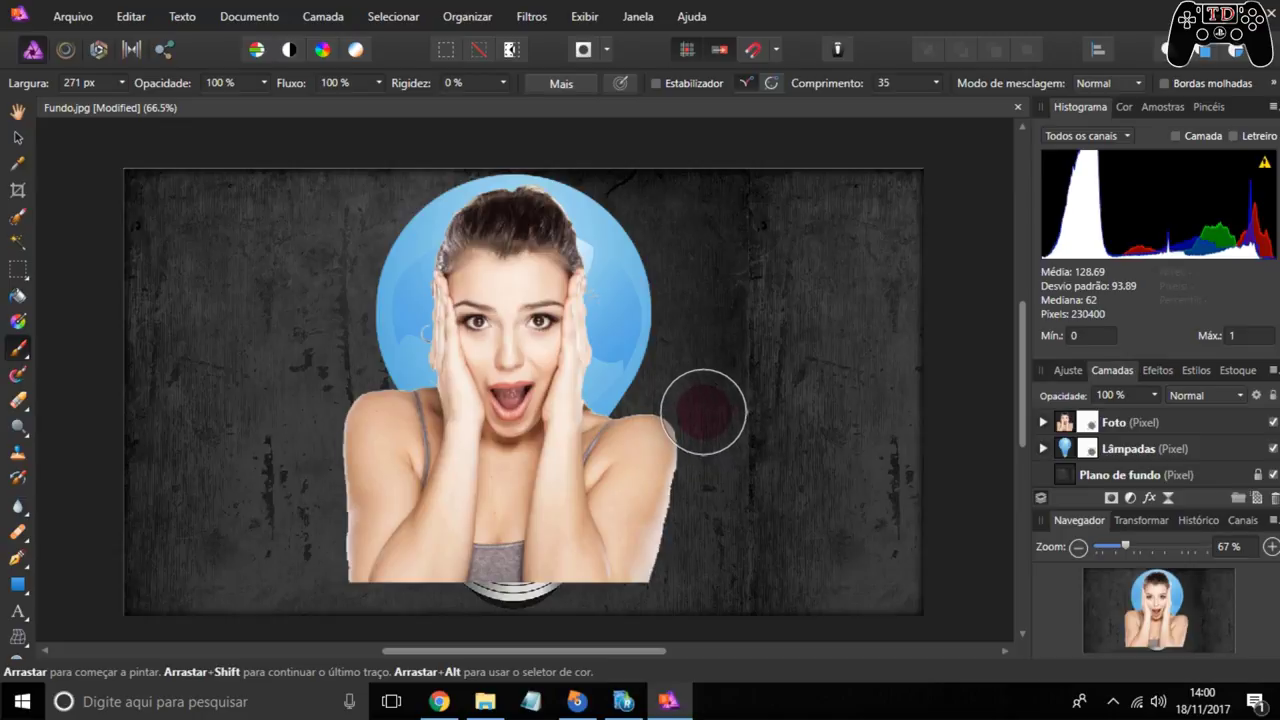
mouse_move(703, 412)
mouse_down()
mouse_move(654, 460)
mouse_move(660, 417)
mouse_move(609, 531)
mouse_move(647, 512)
mouse_move(632, 490)
mouse_move(610, 588)
mouse_move(660, 495)
mouse_move(646, 570)
mouse_move(586, 614)
mouse_move(409, 615)
mouse_move(357, 586)
mouse_move(337, 414)
mouse_move(354, 428)
mouse_move(349, 480)
mouse_move(374, 543)
mouse_move(417, 586)
mouse_move(371, 456)
mouse_move(400, 552)
mouse_move(409, 503)
mouse_move(385, 447)
mouse_move(366, 457)
mouse_move(391, 506)
mouse_move(380, 531)
mouse_up()
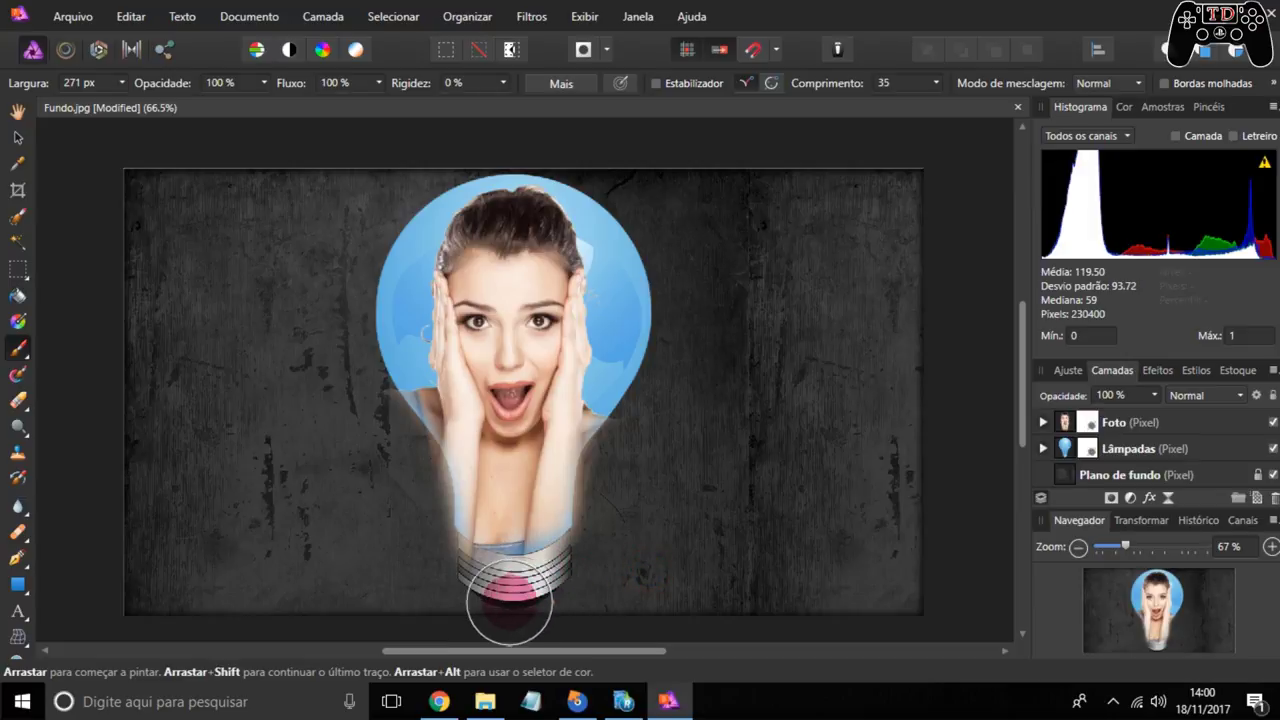
mouse_move(440, 579)
mouse_down()
mouse_move(528, 586)
mouse_move(608, 563)
mouse_move(543, 608)
mouse_up()
drag(348, 457, 351, 514)
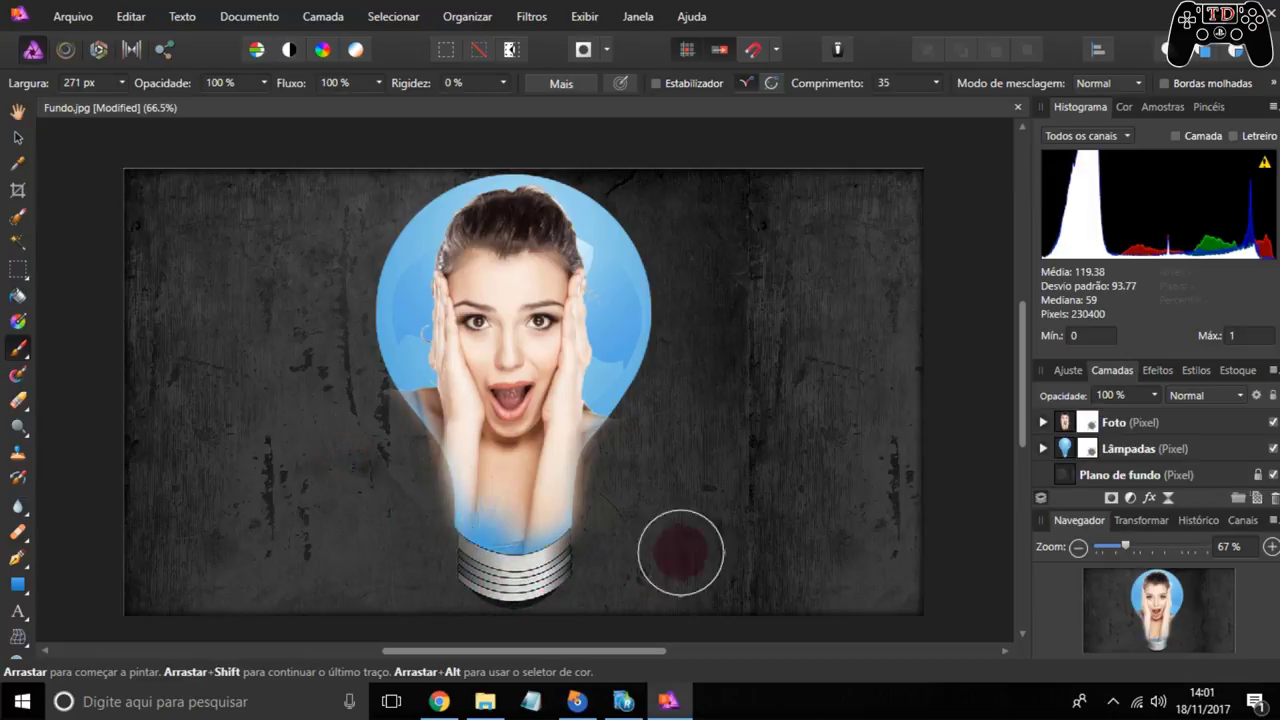
drag(639, 476, 639, 490)
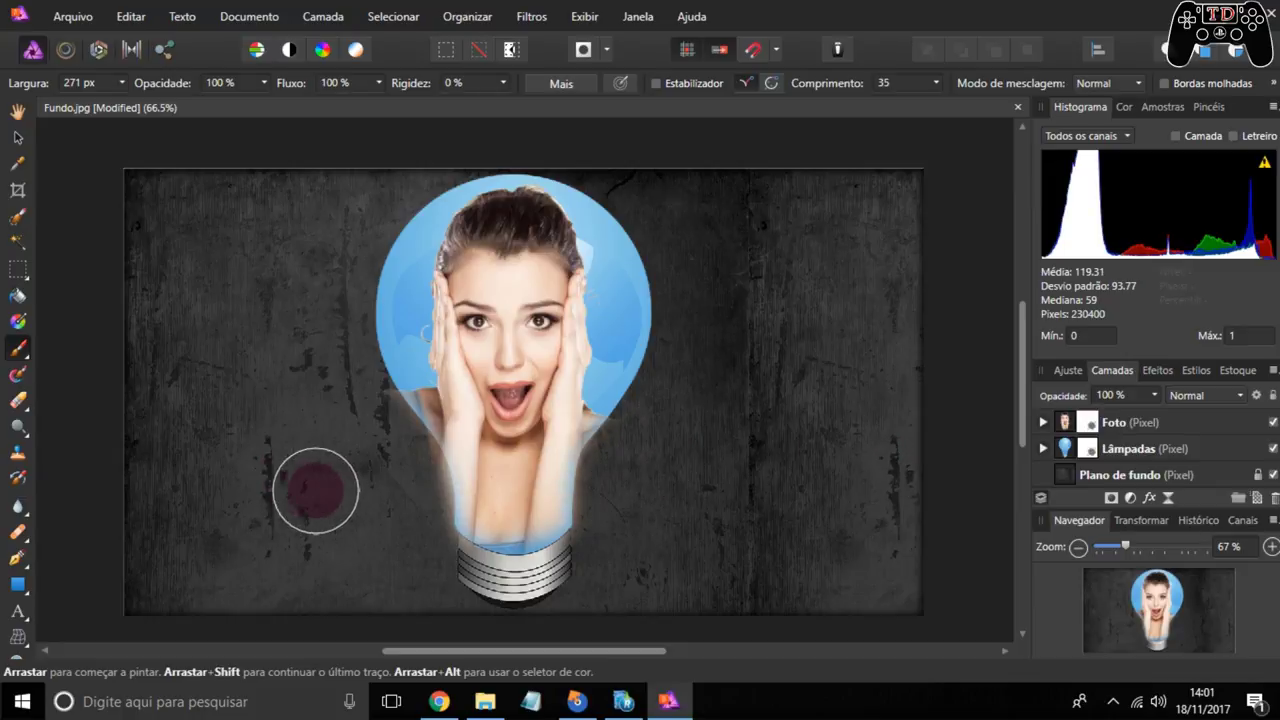
Set up a best-quality 1280×720 JPEG export of the composite
click(79, 17)
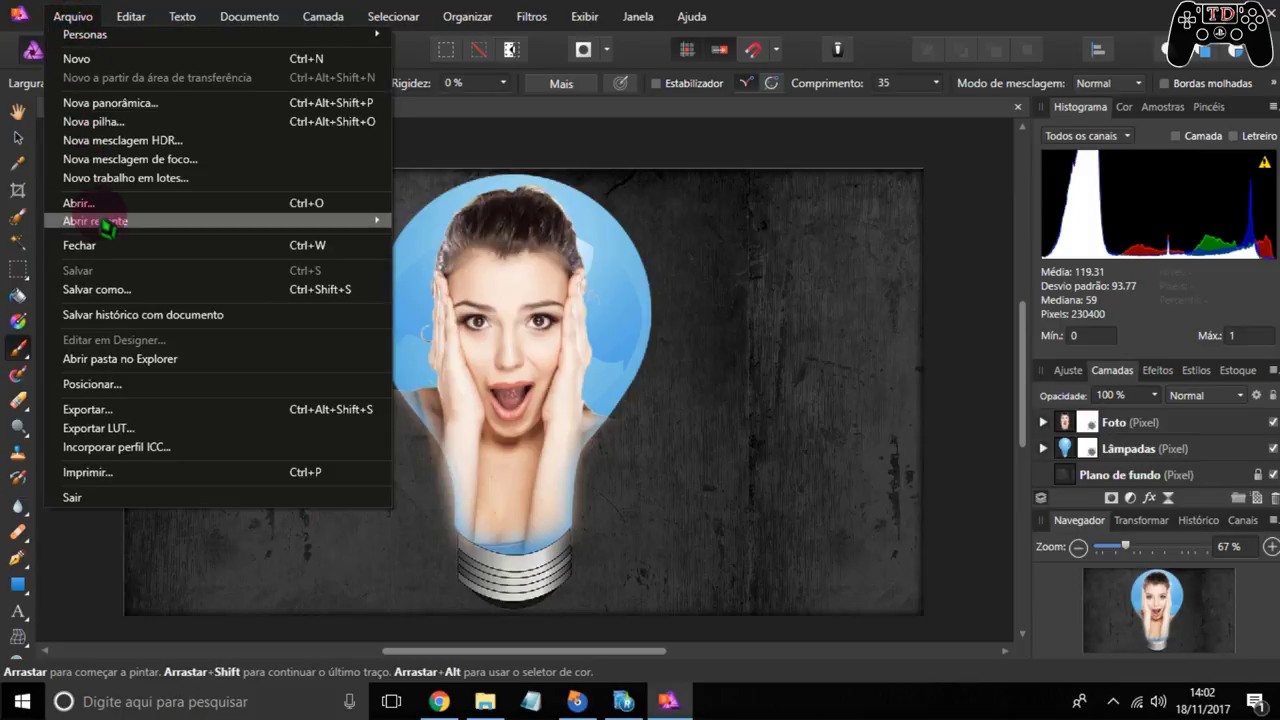
click(100, 221)
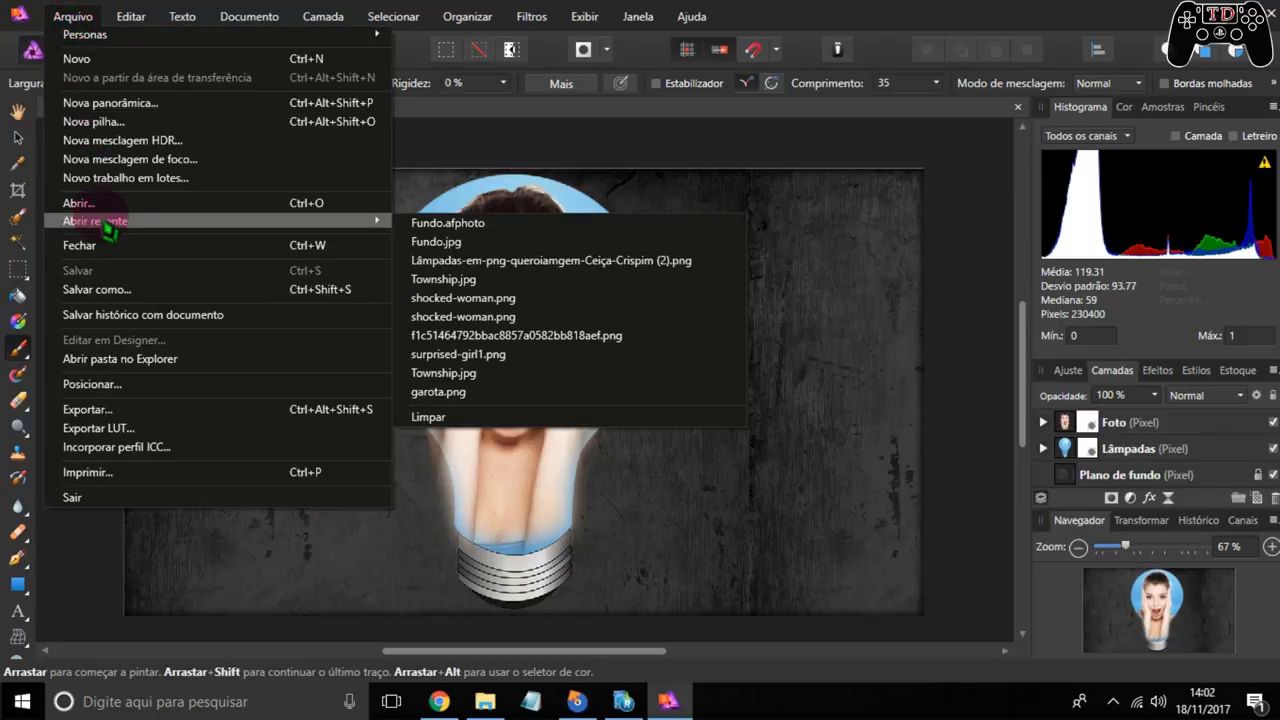
click(92, 409)
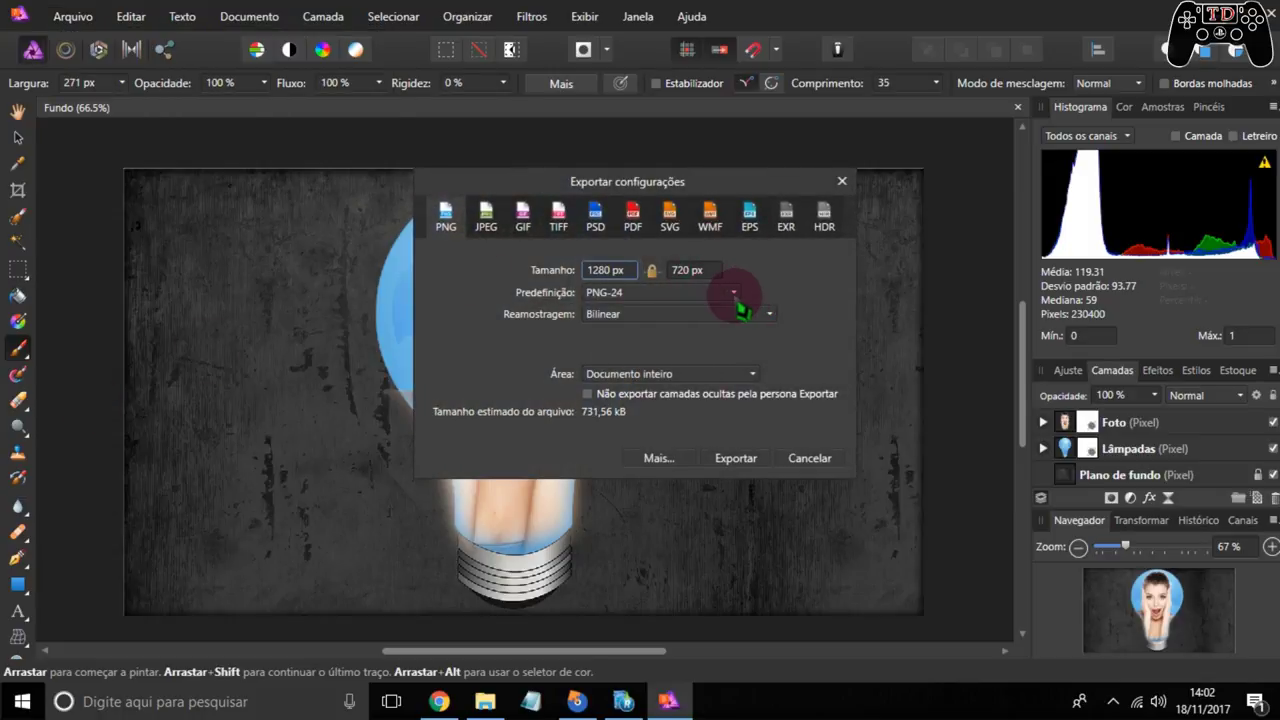
click(734, 293)
click(738, 308)
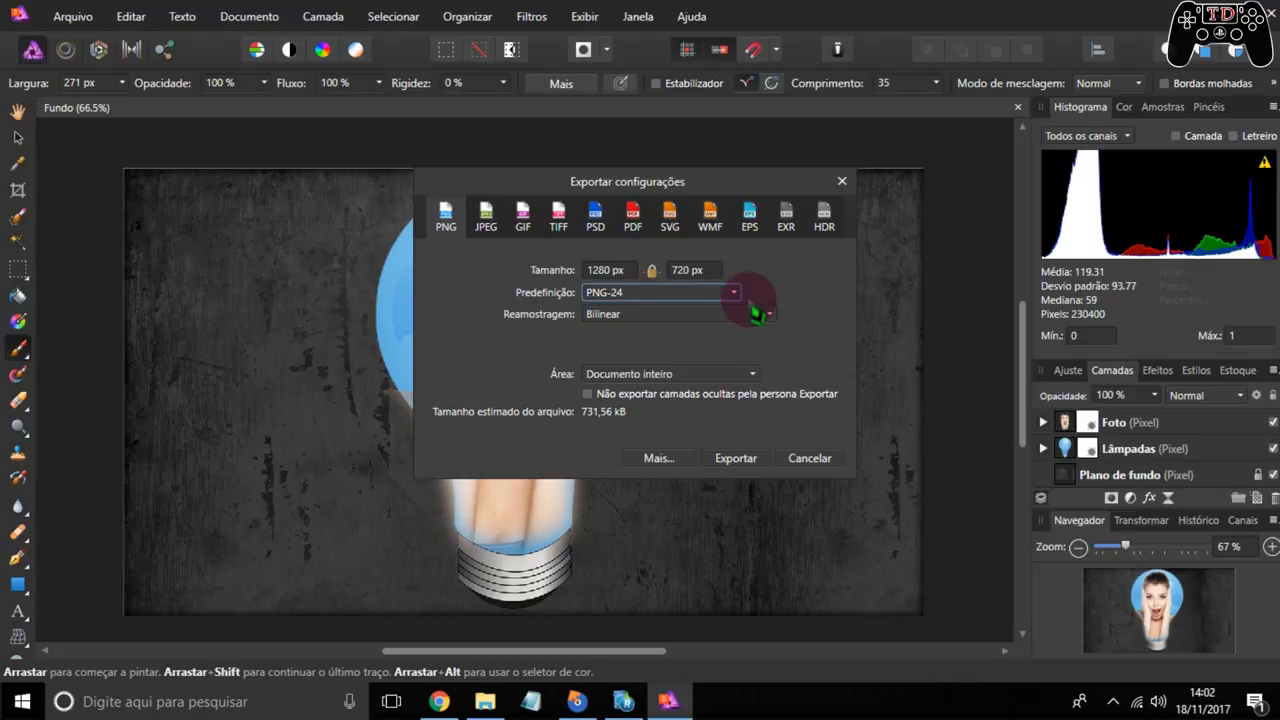
click(485, 222)
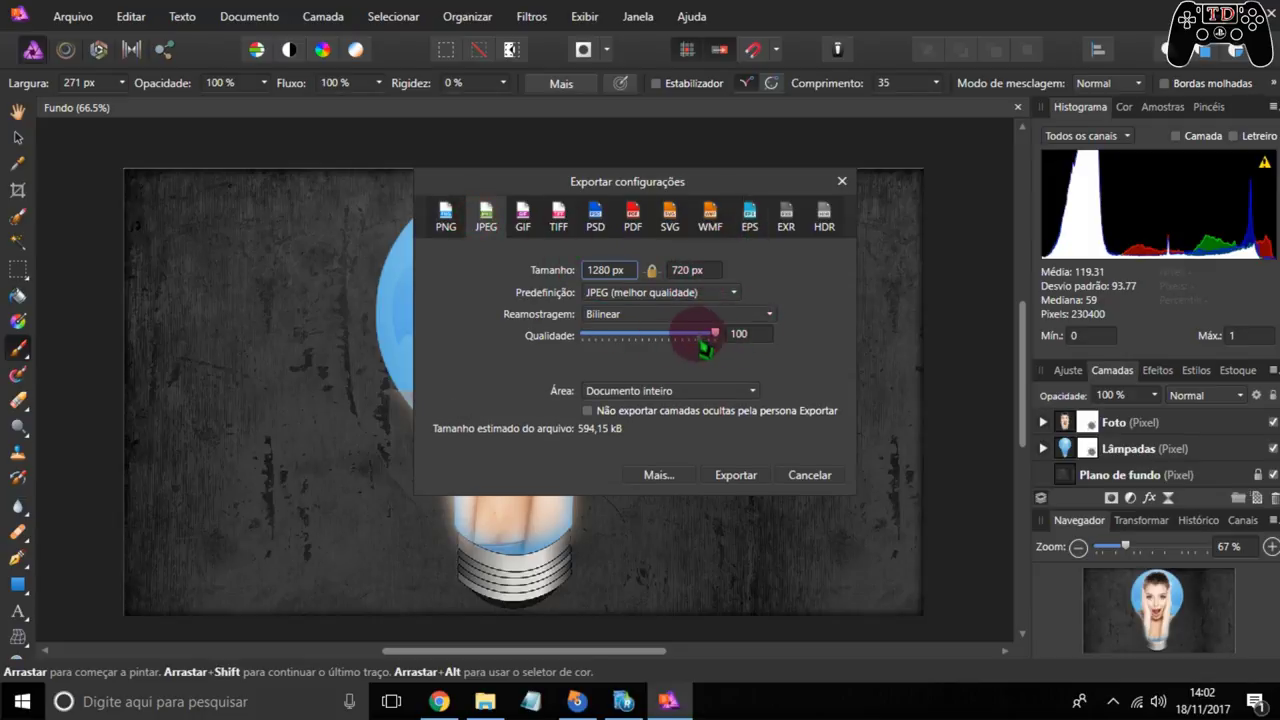
click(740, 476)
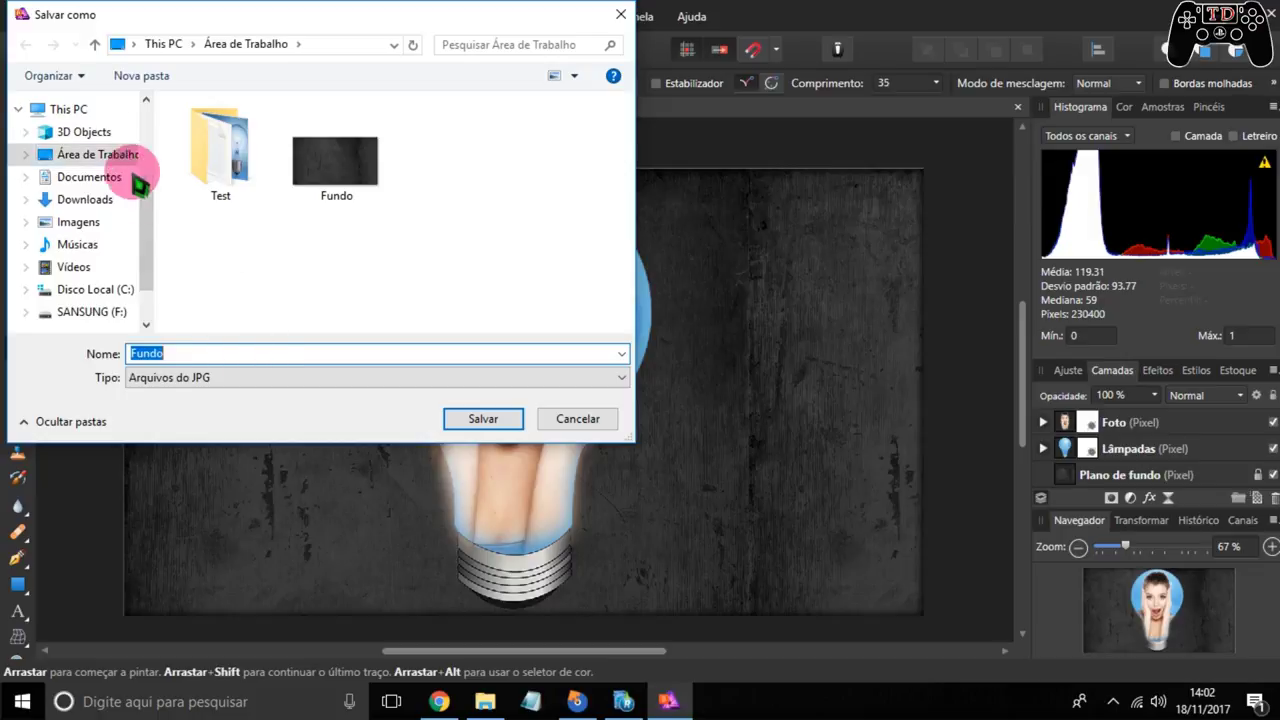
Save the JPEG as Fundo.jpg on the Desktop, replacing the existing file
click(115, 155)
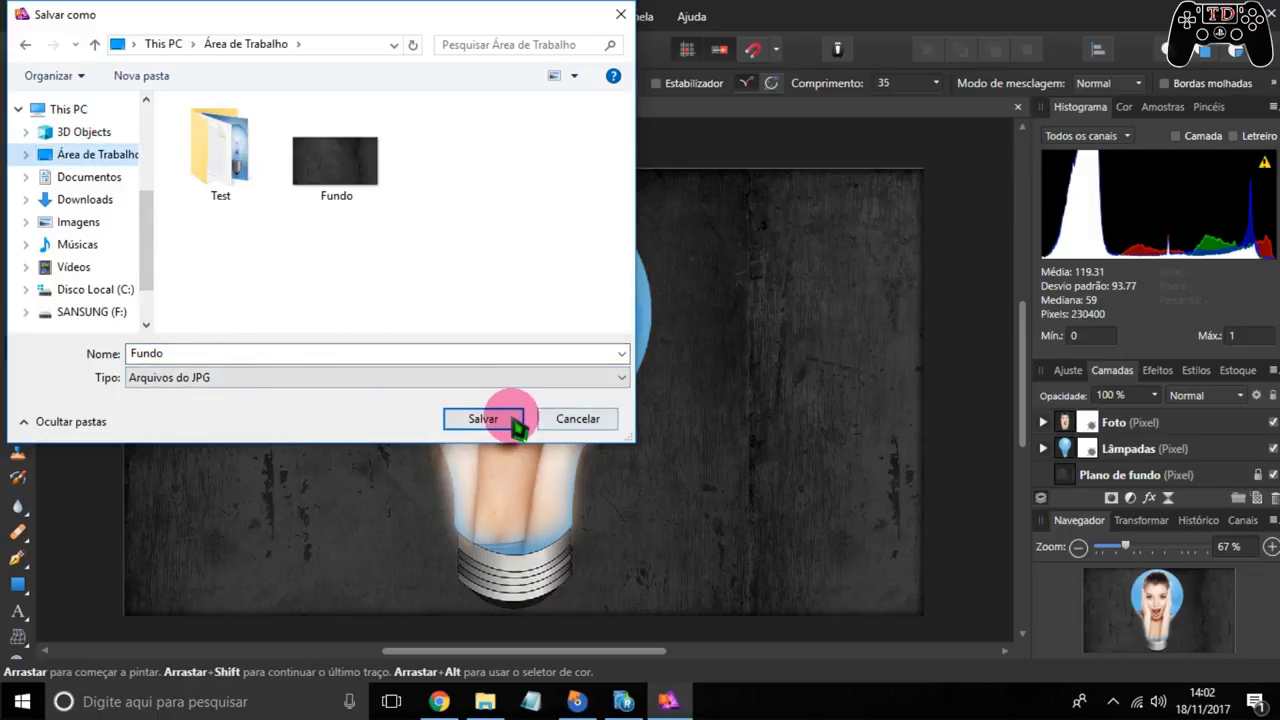
click(505, 420)
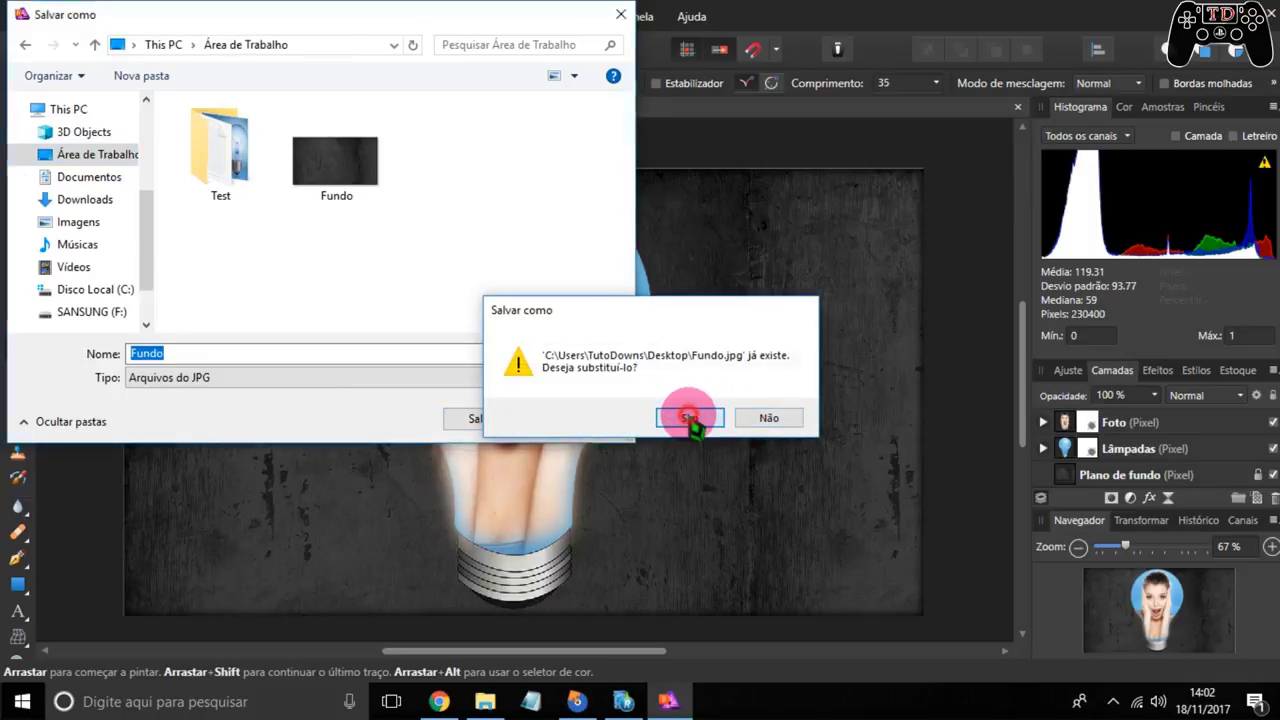
click(690, 418)
key(ctrl+z)
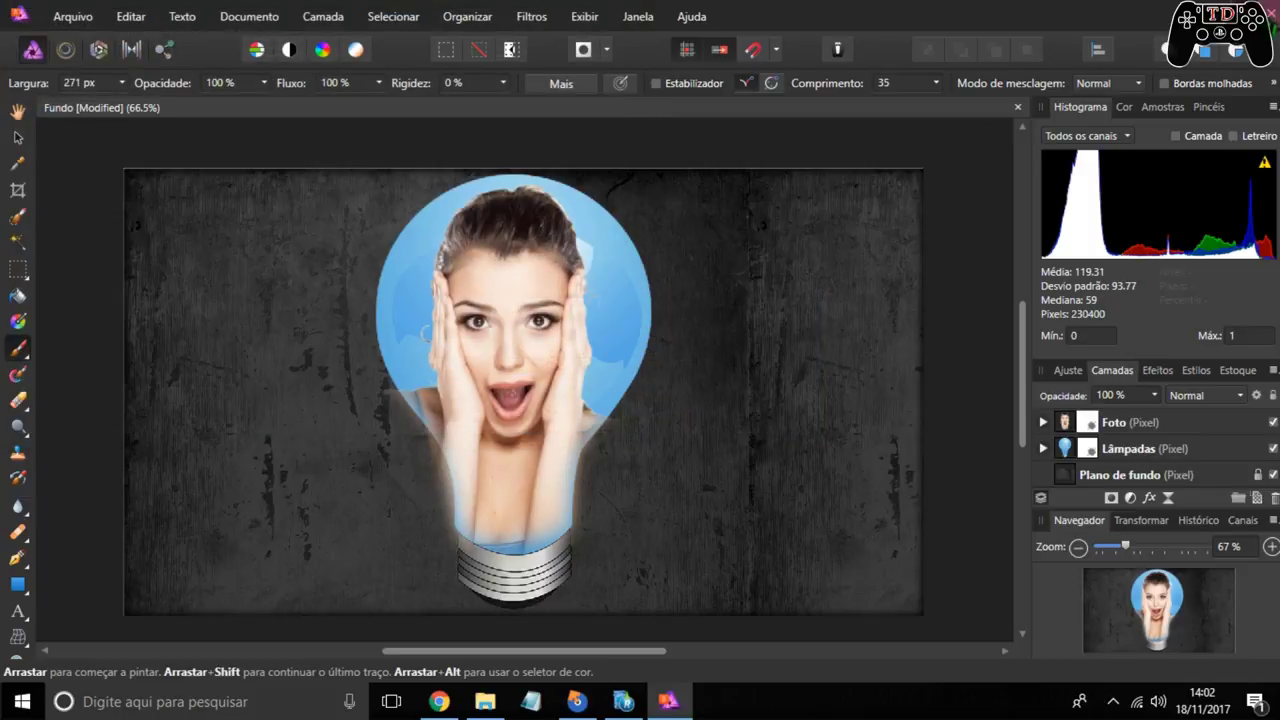
key(super+d)
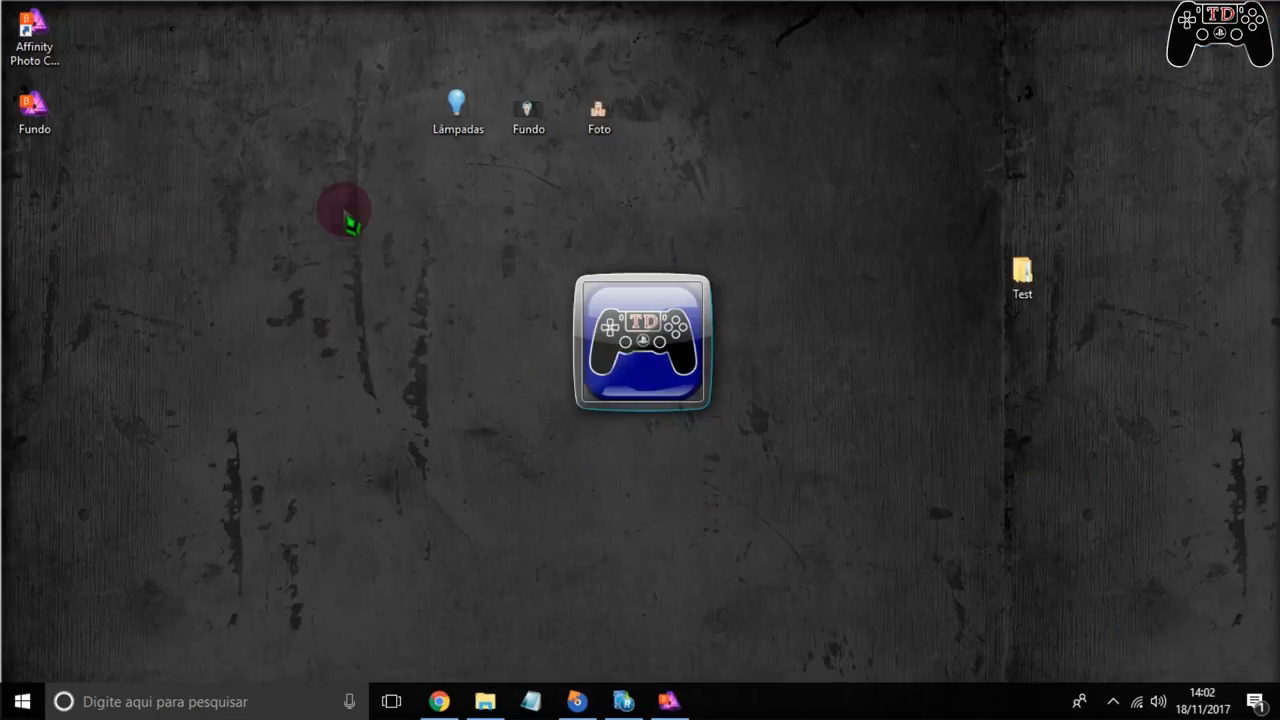
Refresh the desktop and open the exported Fundo.jpg, reaching the app-choice prompt suggesting Fotos
right_click(197, 236)
click(255, 289)
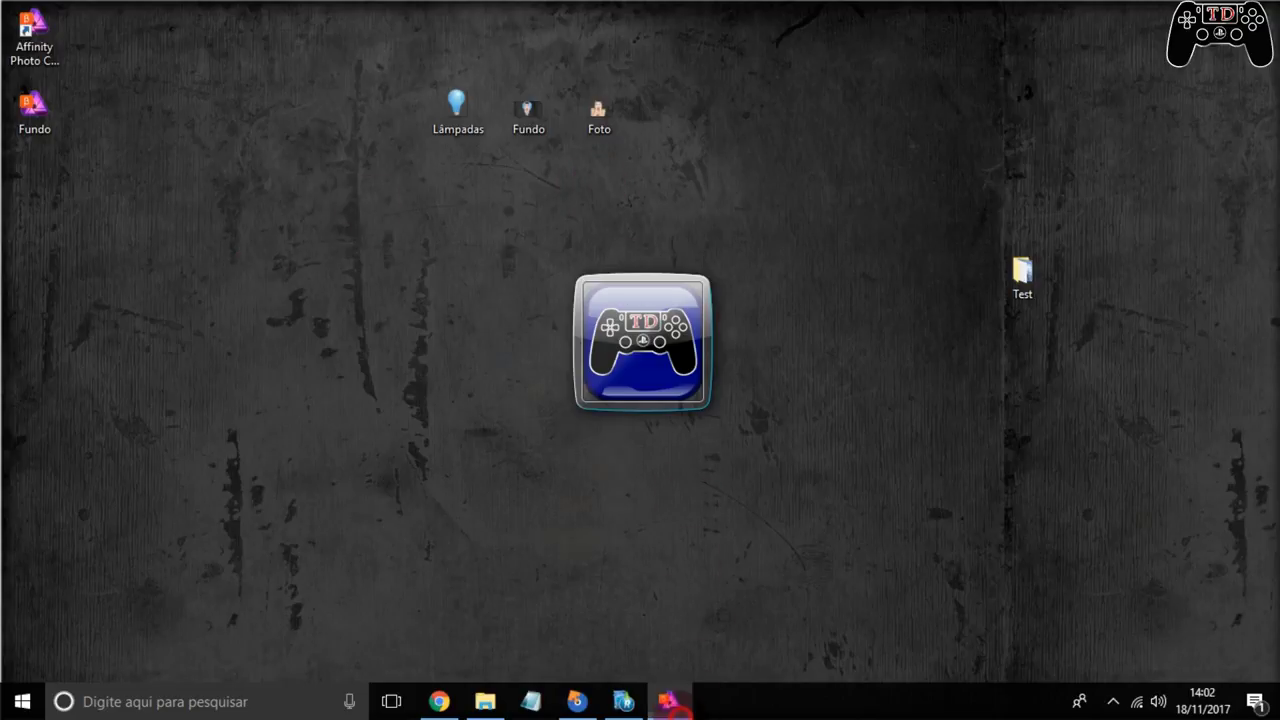
click(670, 704)
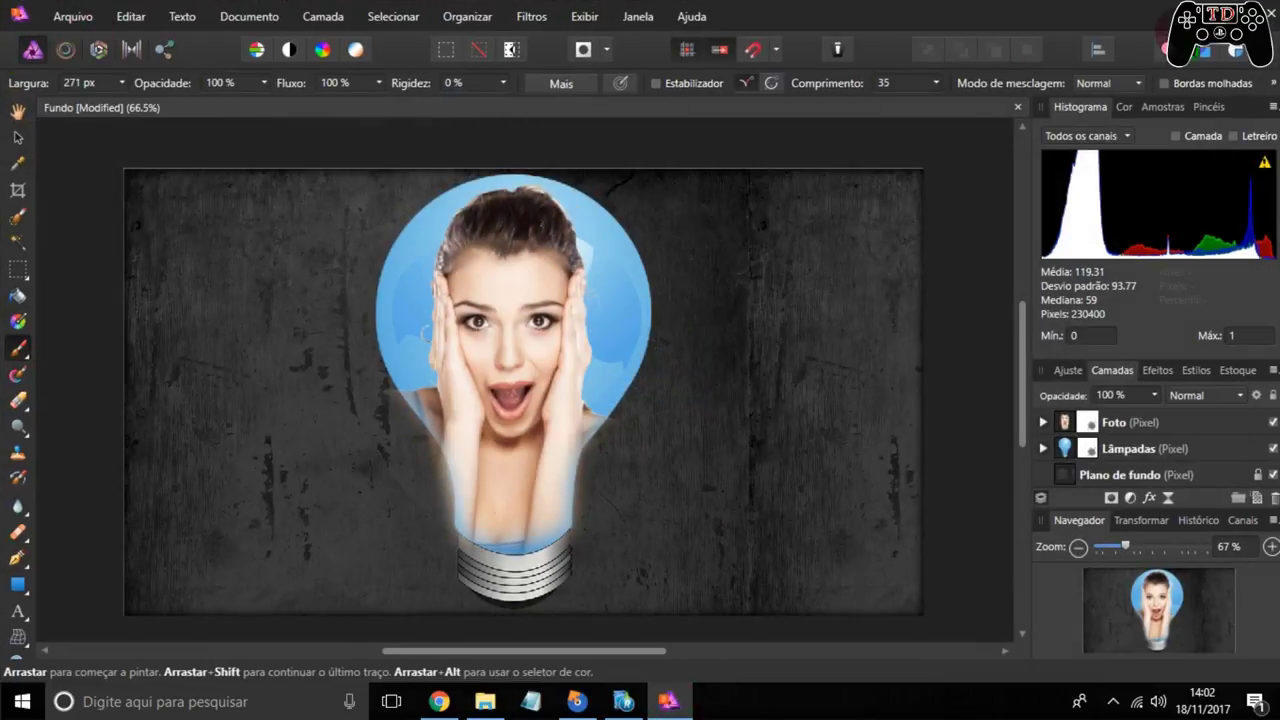
key(super+d)
click(525, 112)
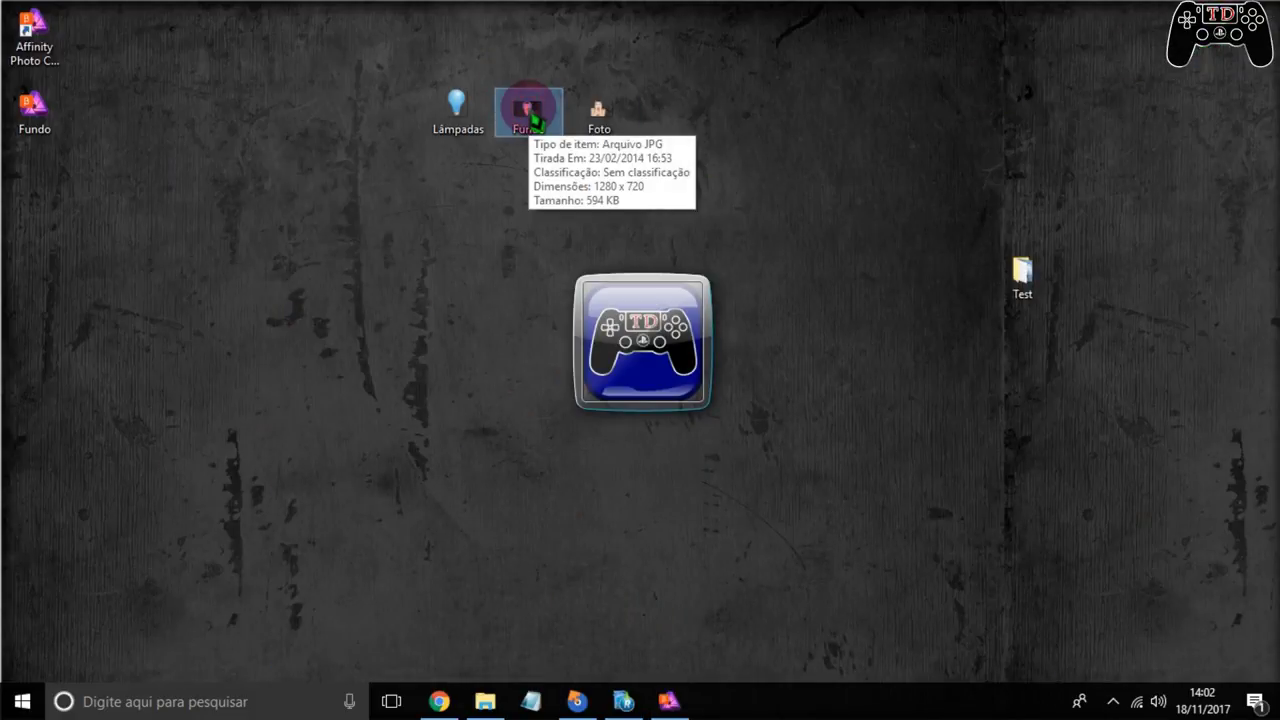
double_click(530, 115)
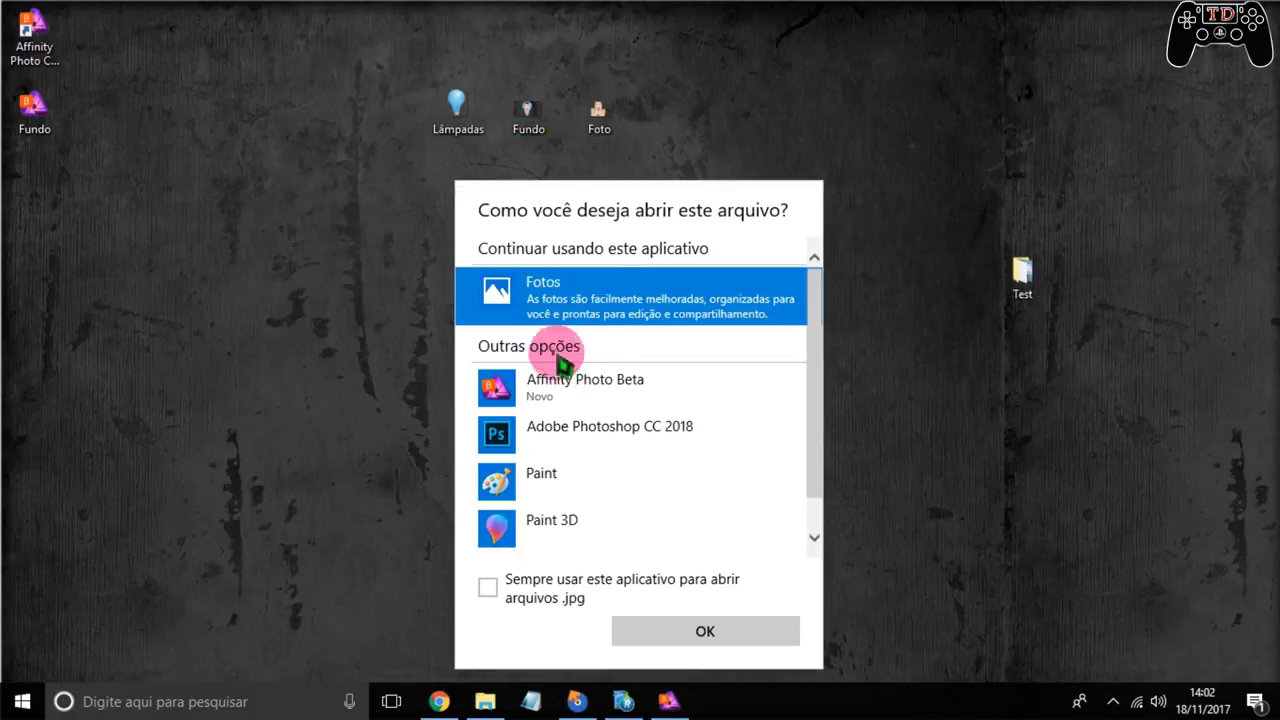